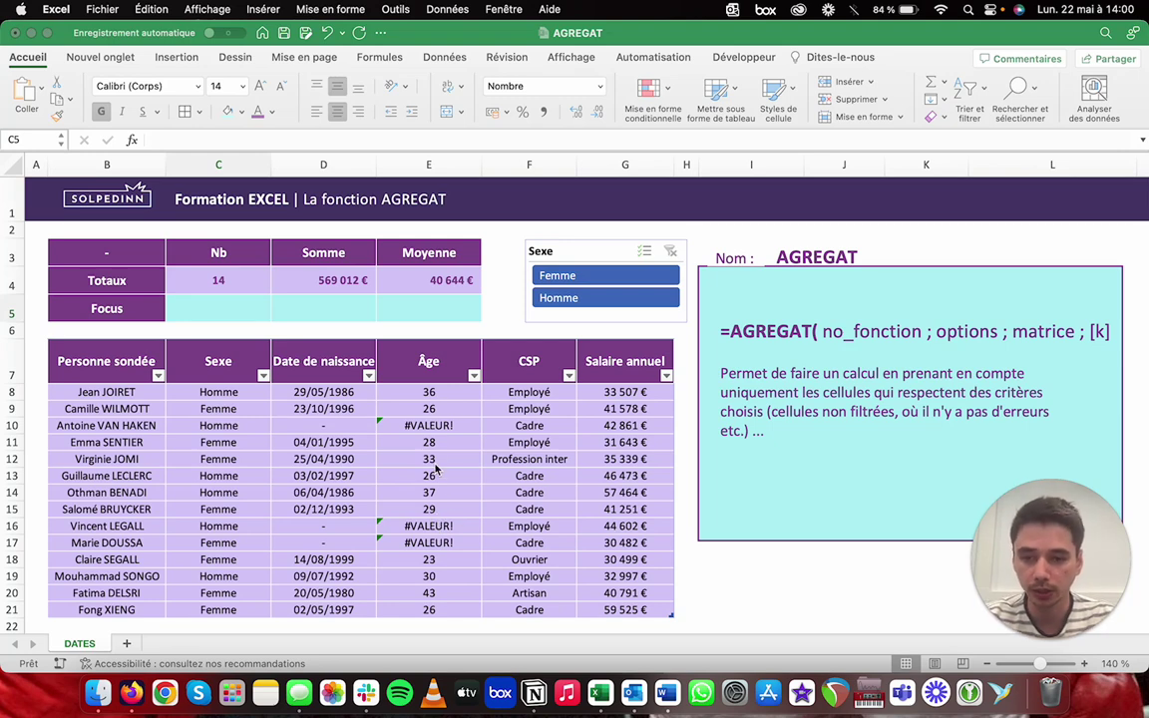
- Abandon a half-typed AGREGAT in C5 and zoom the sheet to 160%
left_click(310, 425)
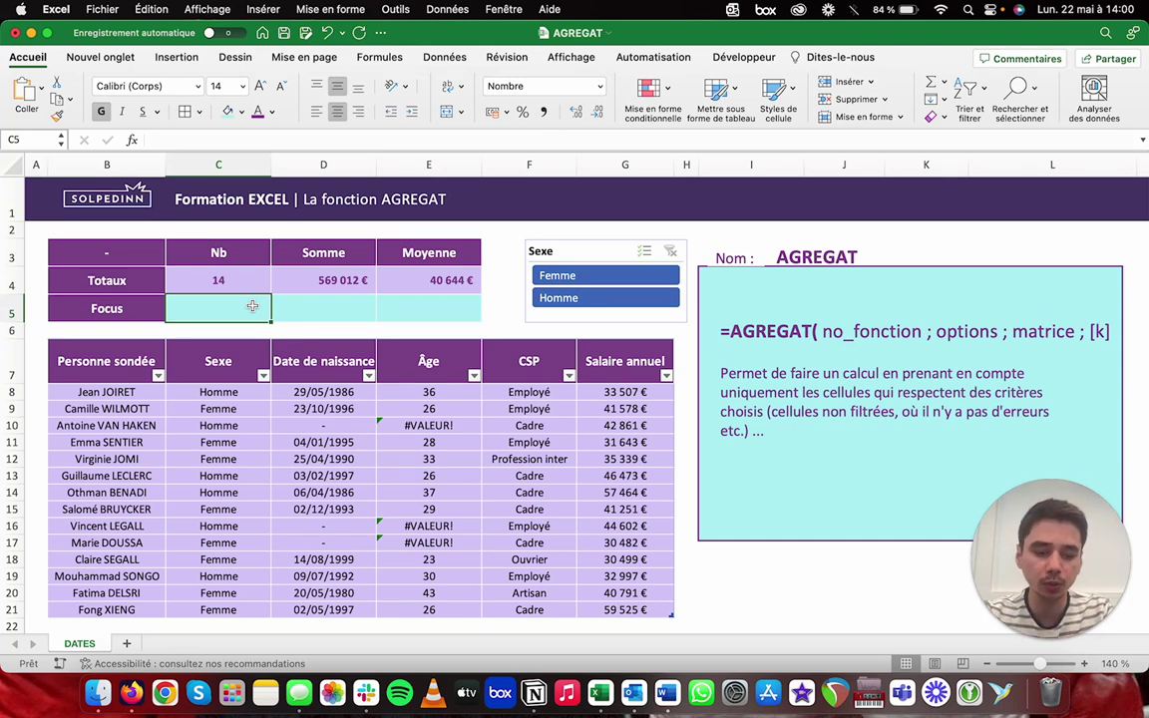
type("=agre")
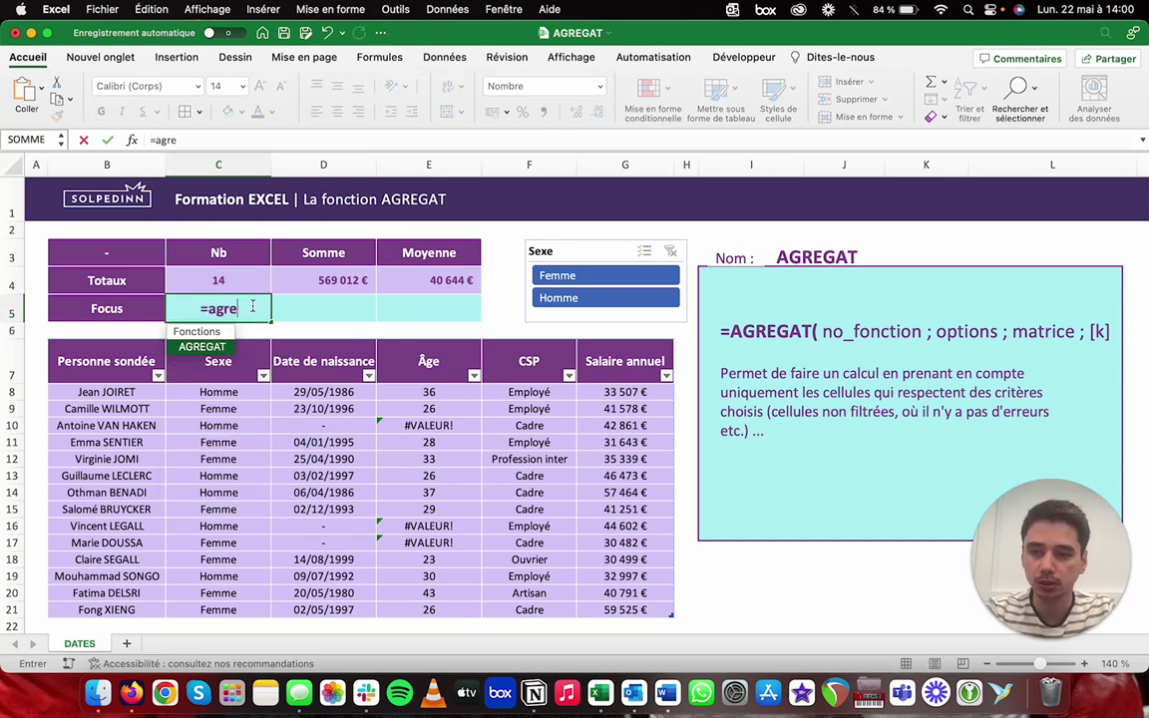
key("BackSpace")
key("BackSpace")
key("BackSpace")
key("BackSpace")
key("Return")
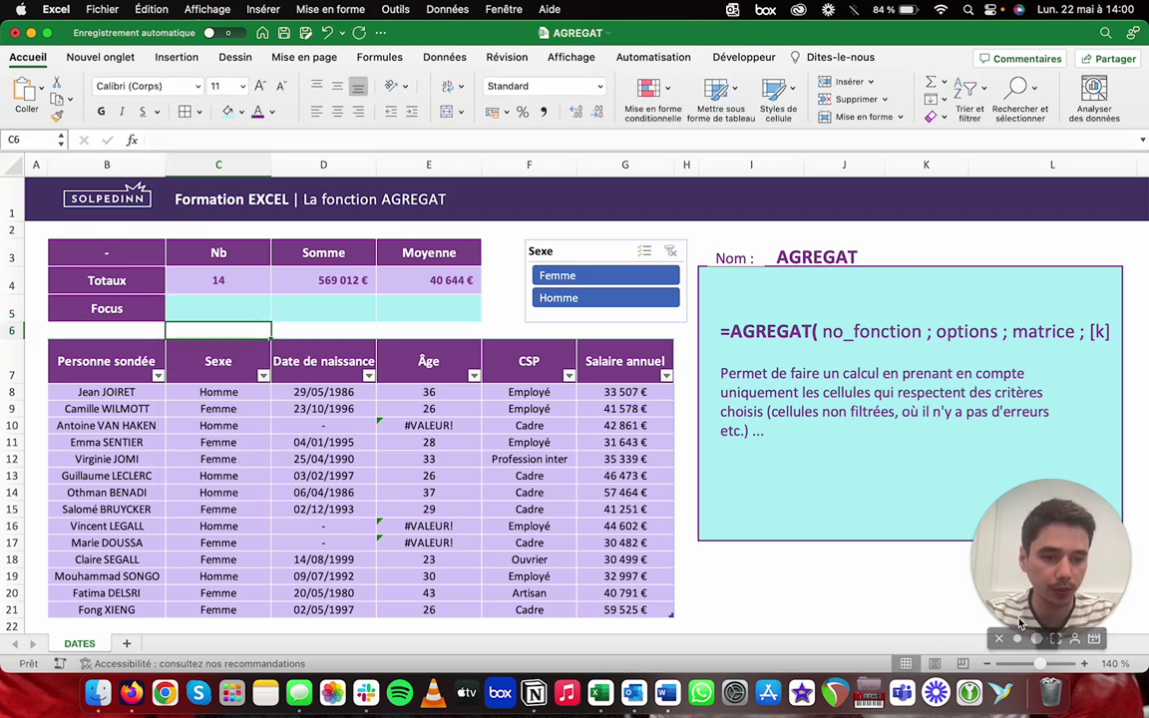
left_click(1084, 663)
left_click(1084, 663)
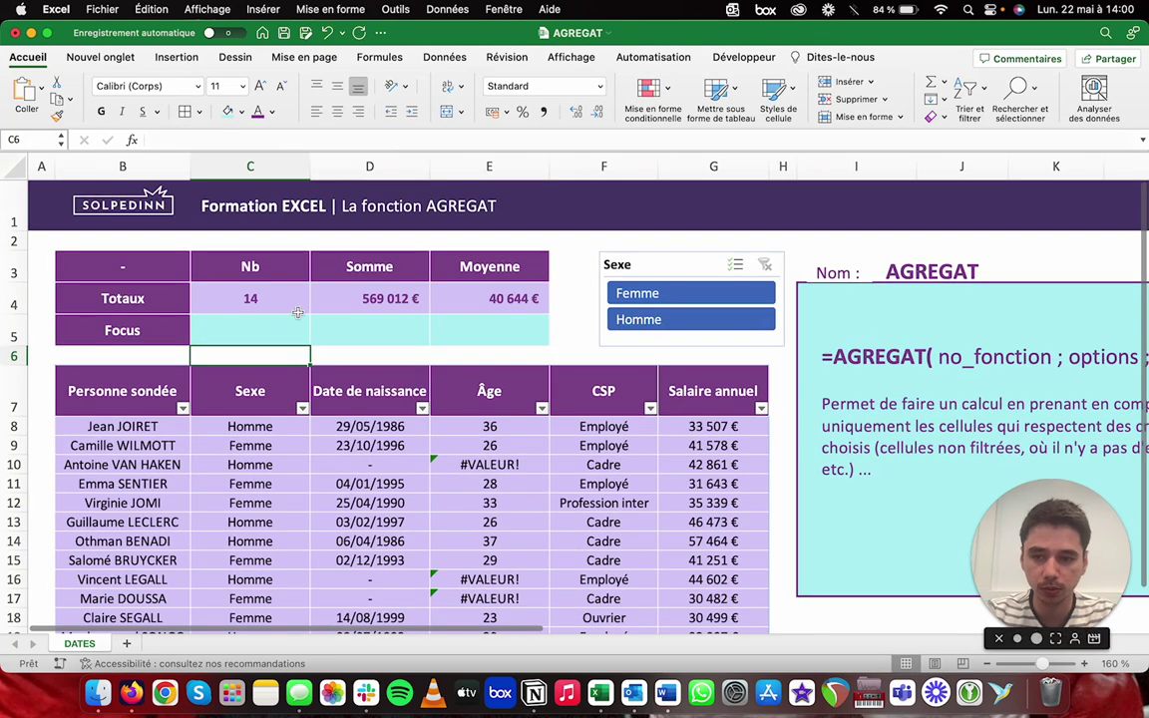
- Begin an AGREGAT formula in C5 with function 3 (NBVAL) and option 5 to ignore hidden rows
left_click(264, 327)
type("=agrega")
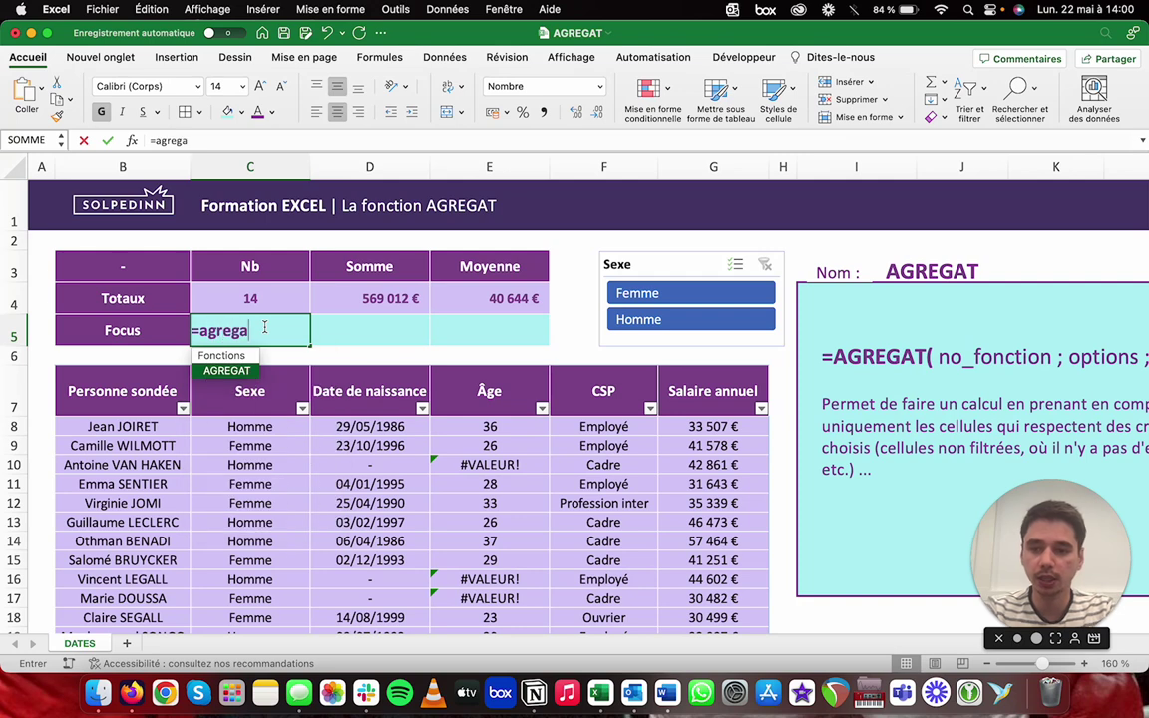
key("Tab")
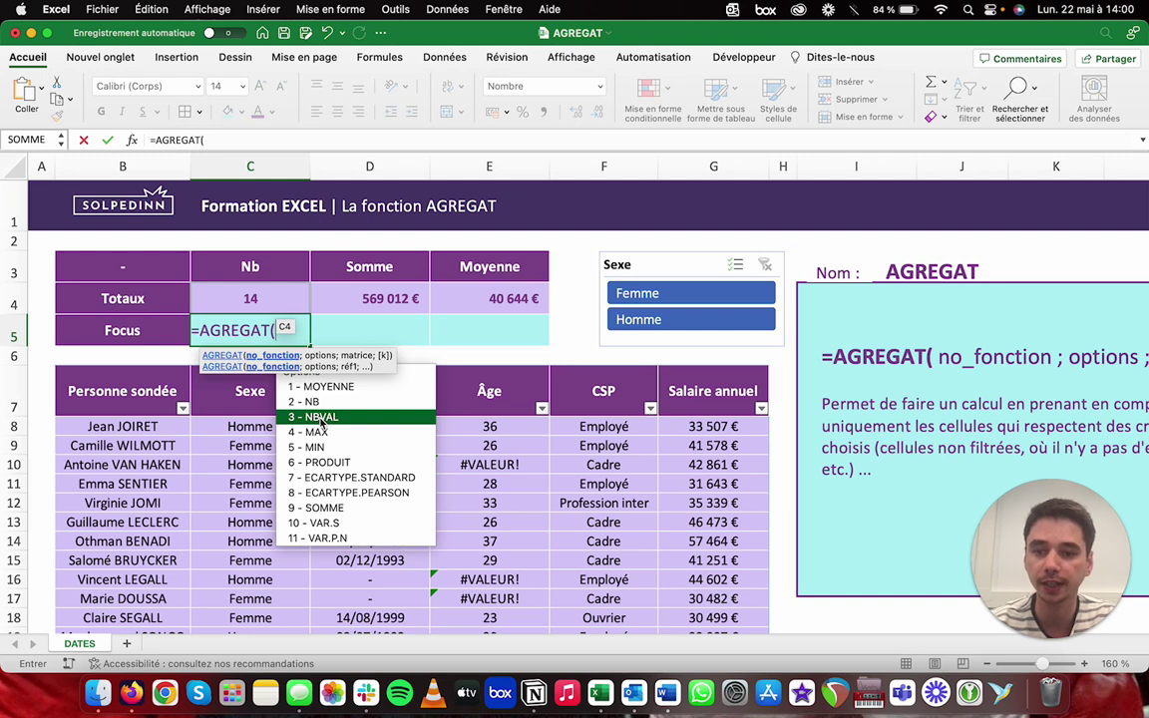
double_click(320, 423)
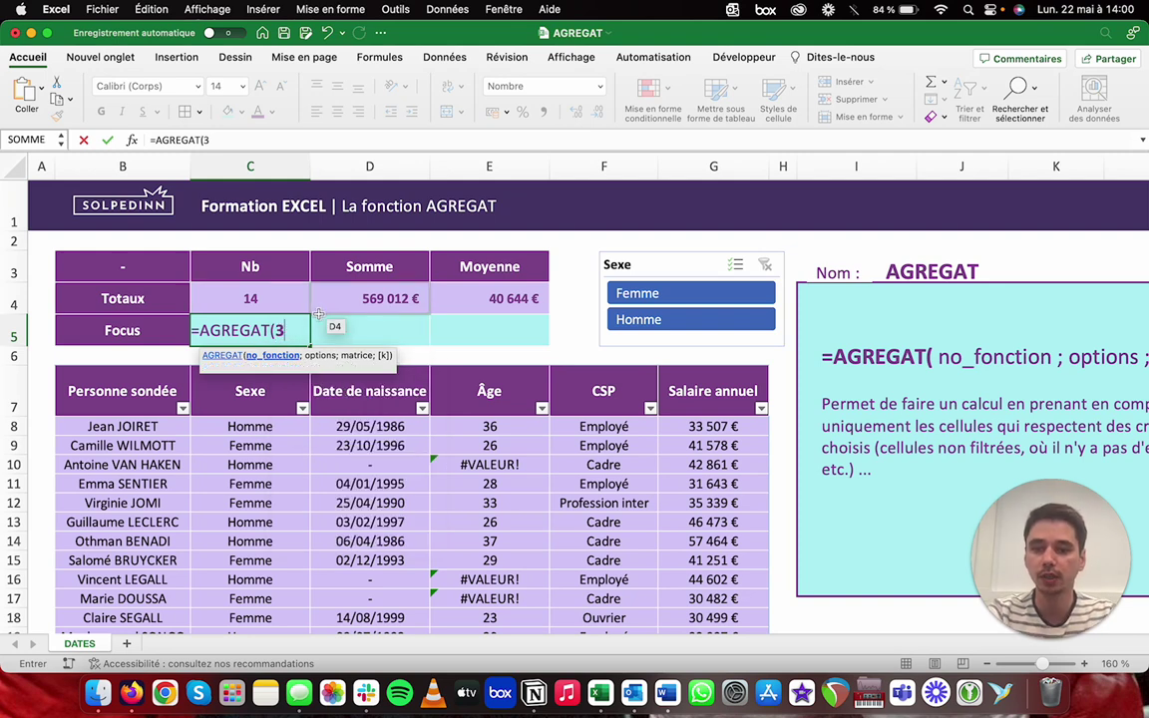
type(";")
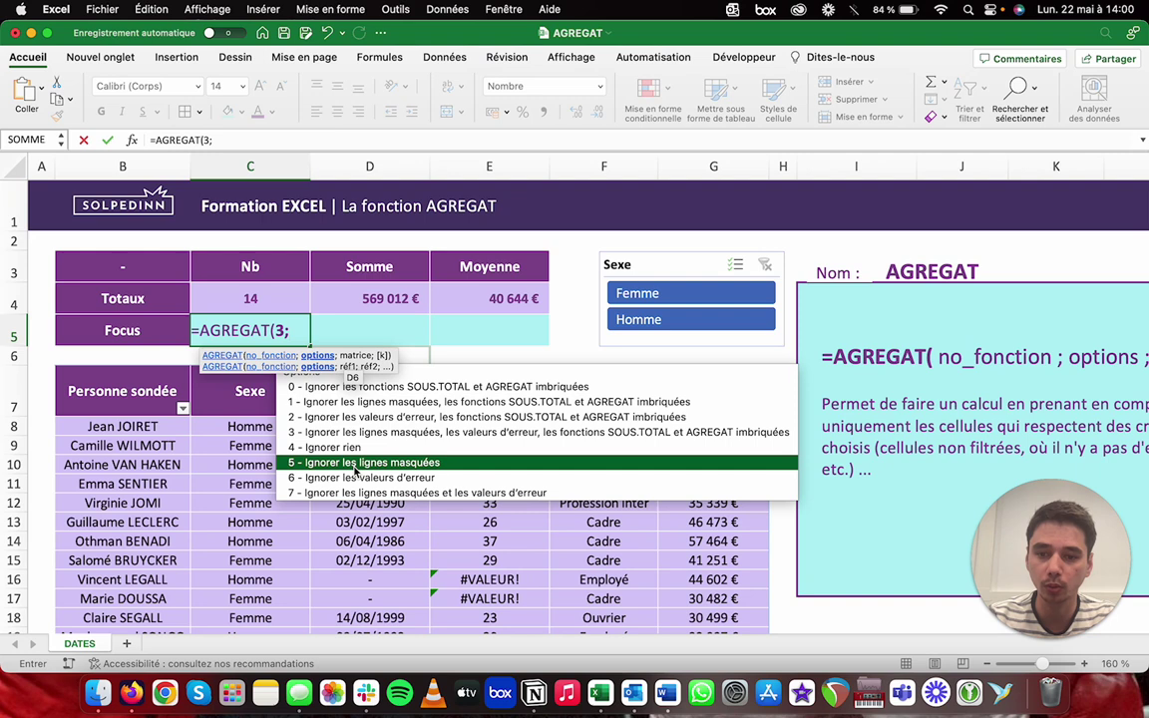
double_click(360, 465)
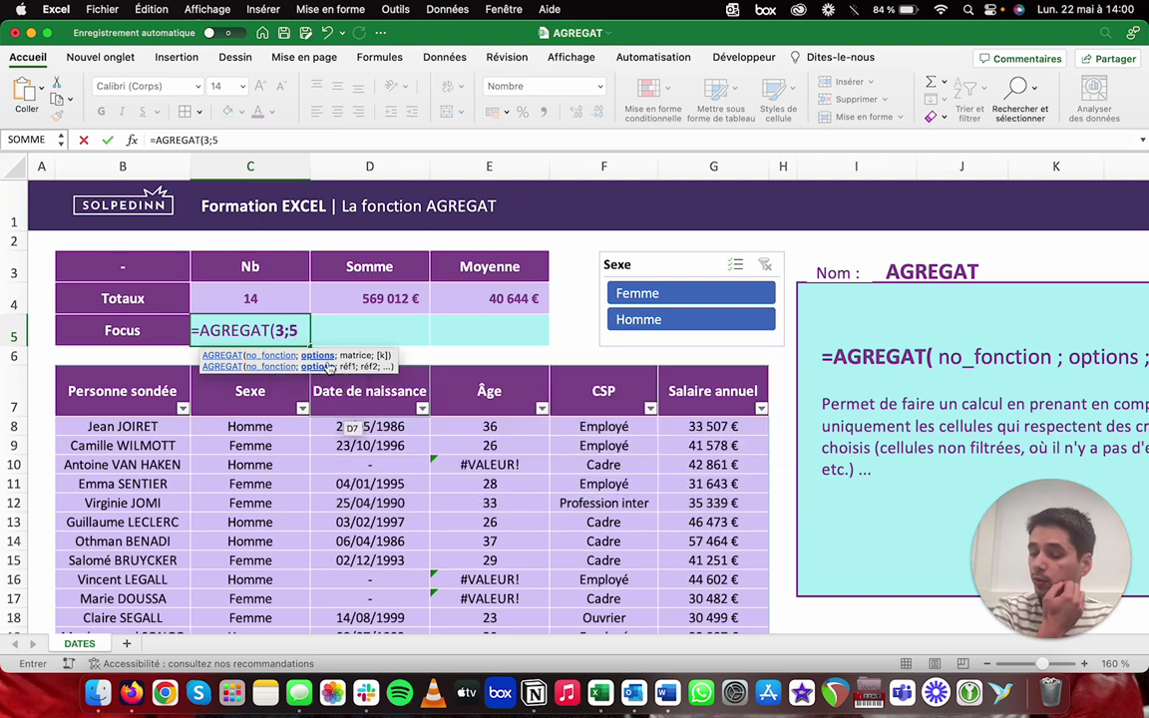
left_click(687, 315)
type(";")
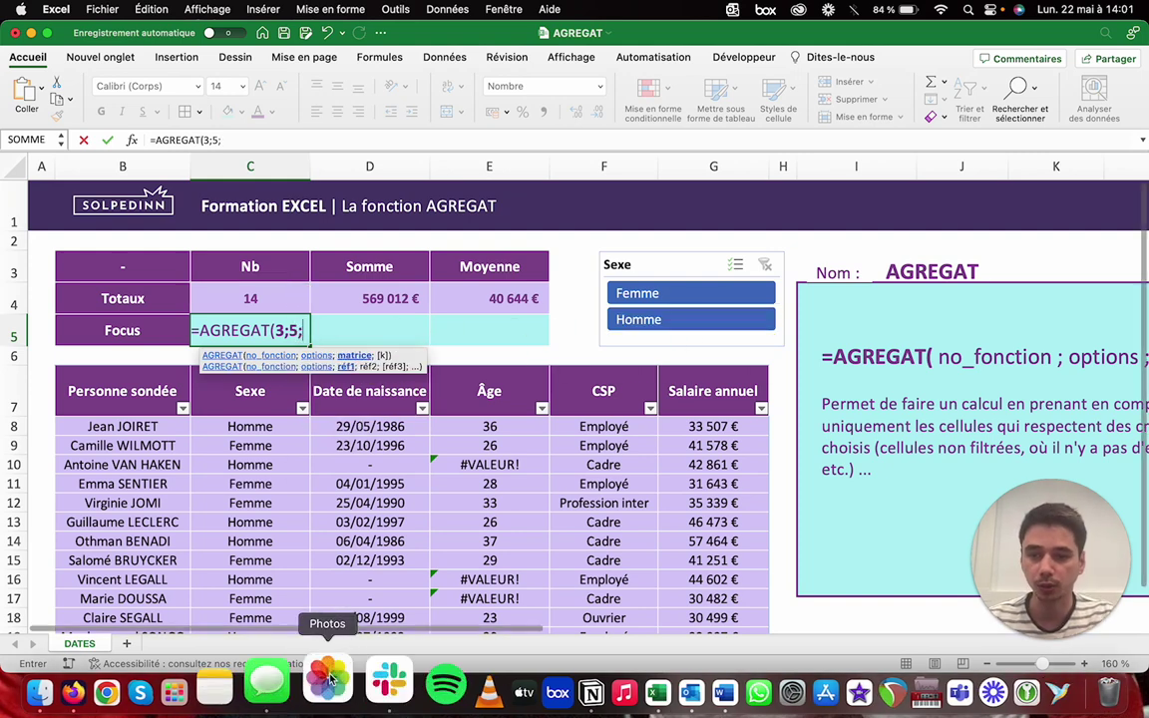
- Reference the whole Personne sondée column to finish the C5 count, shown with no decimals
left_click(129, 424)
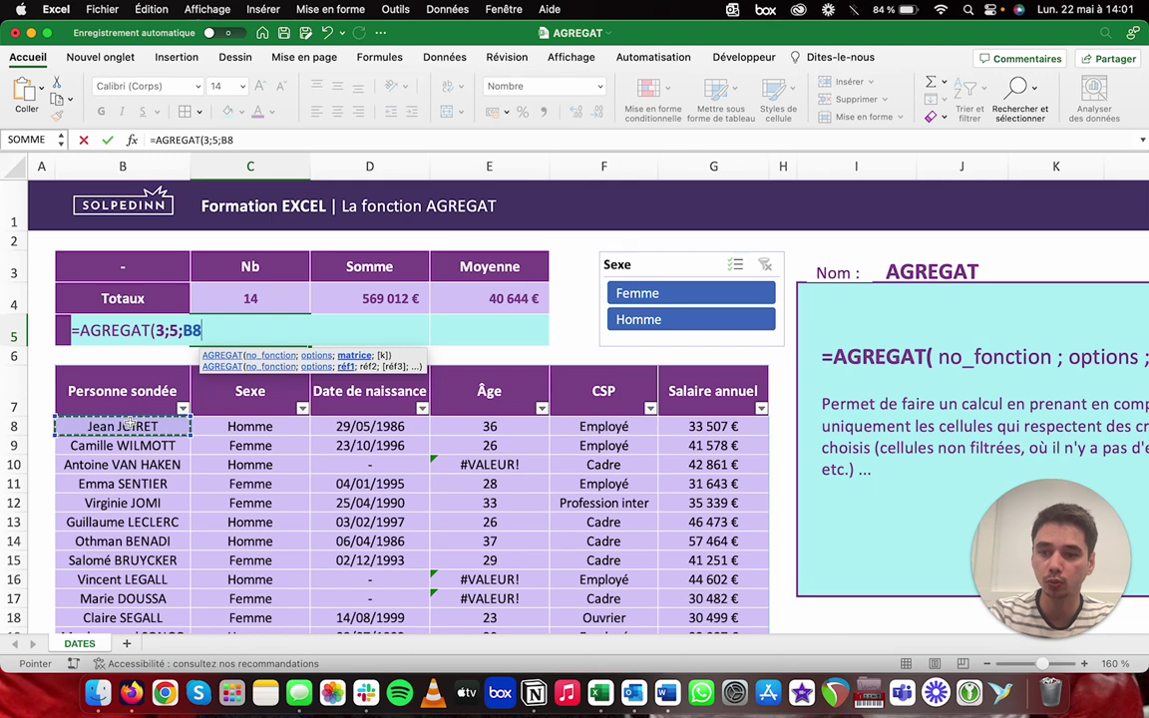
key("ctrl+shift+Down")
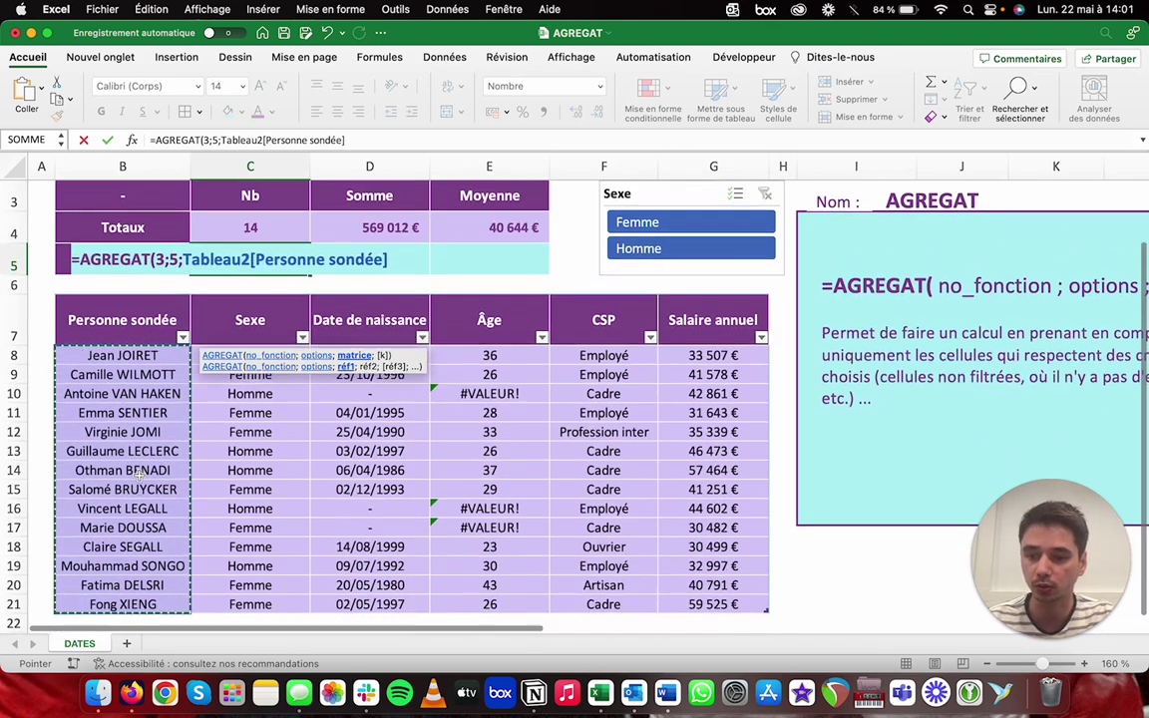
scroll(139, 478, "down", 1)
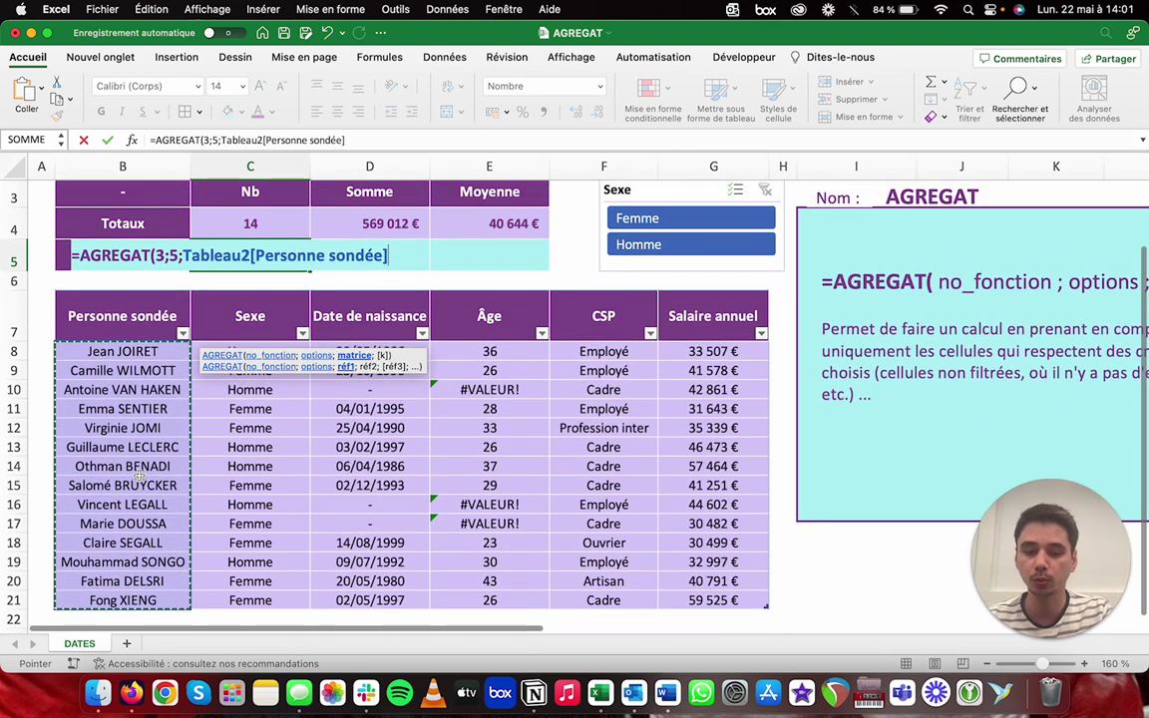
type(")")
key("Return")
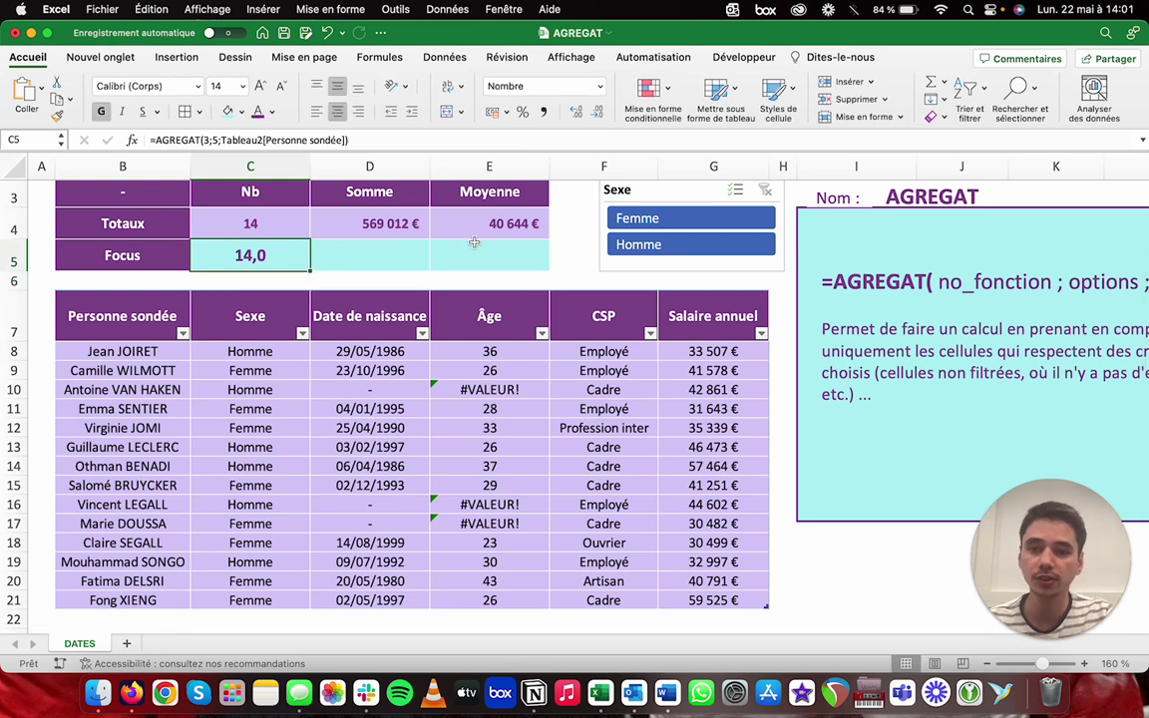
left_click(544, 112)
left_click(595, 113)
left_click(595, 113)
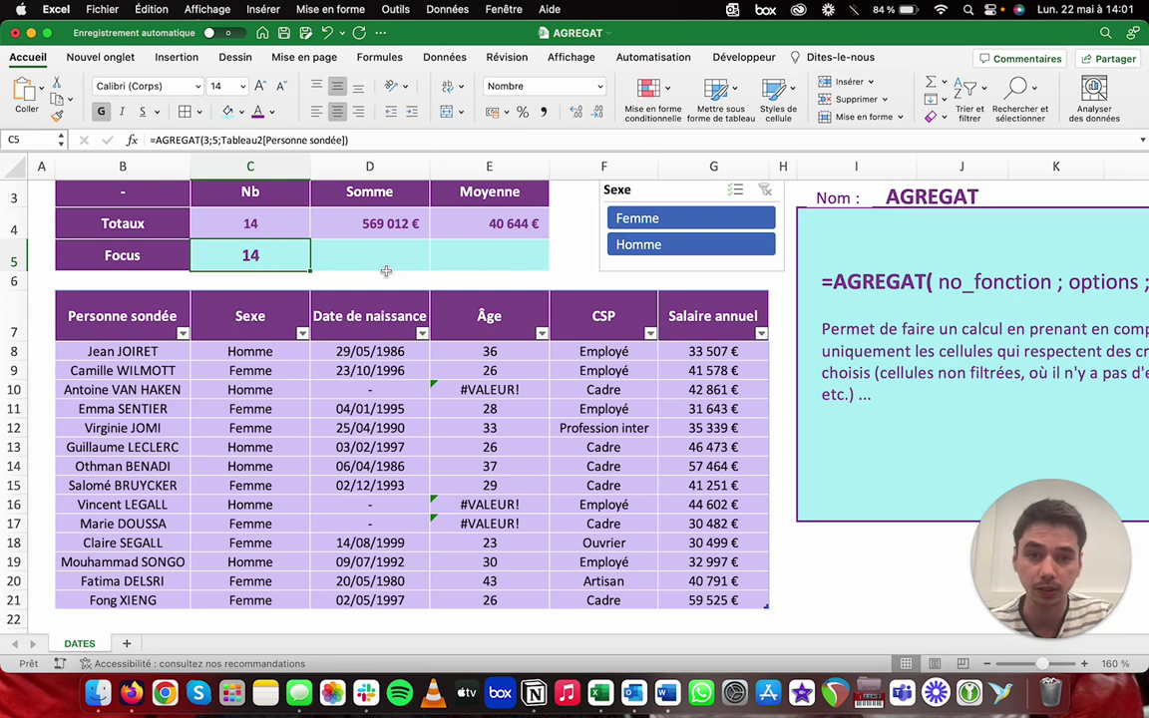
- Test the Focus count with the Femme and then Homme slicer filters, then clear the filter
scroll(386, 270, "up", 3)
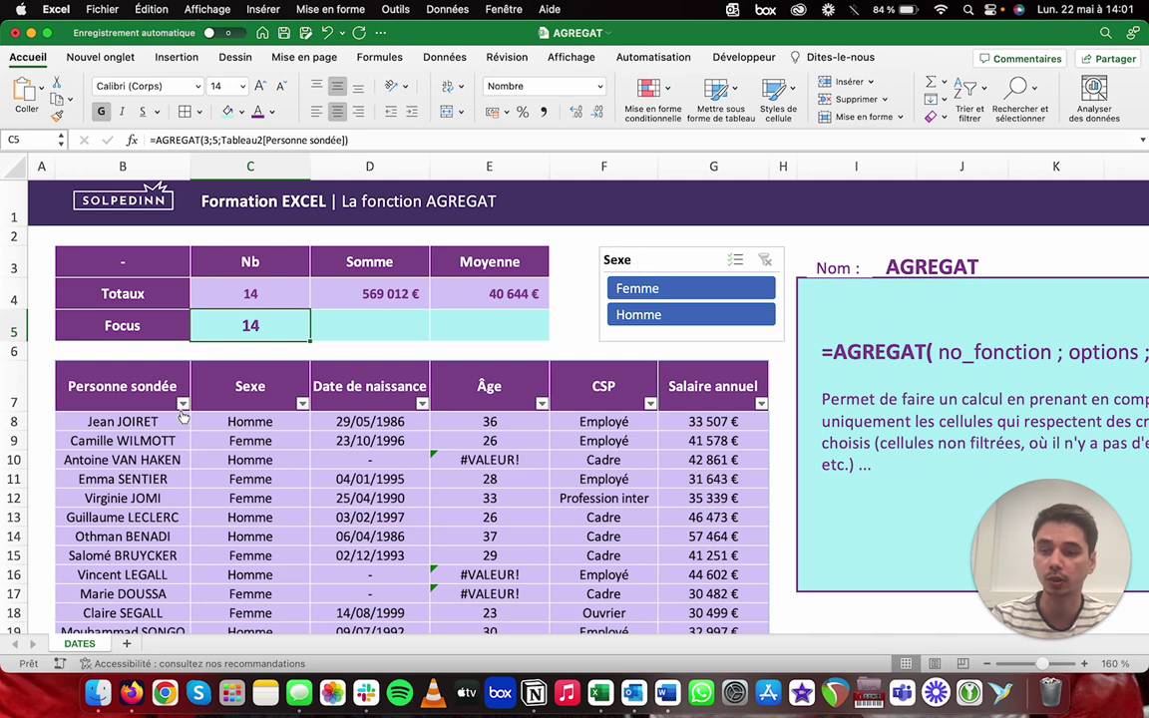
left_click(182, 403)
left_click(469, 379)
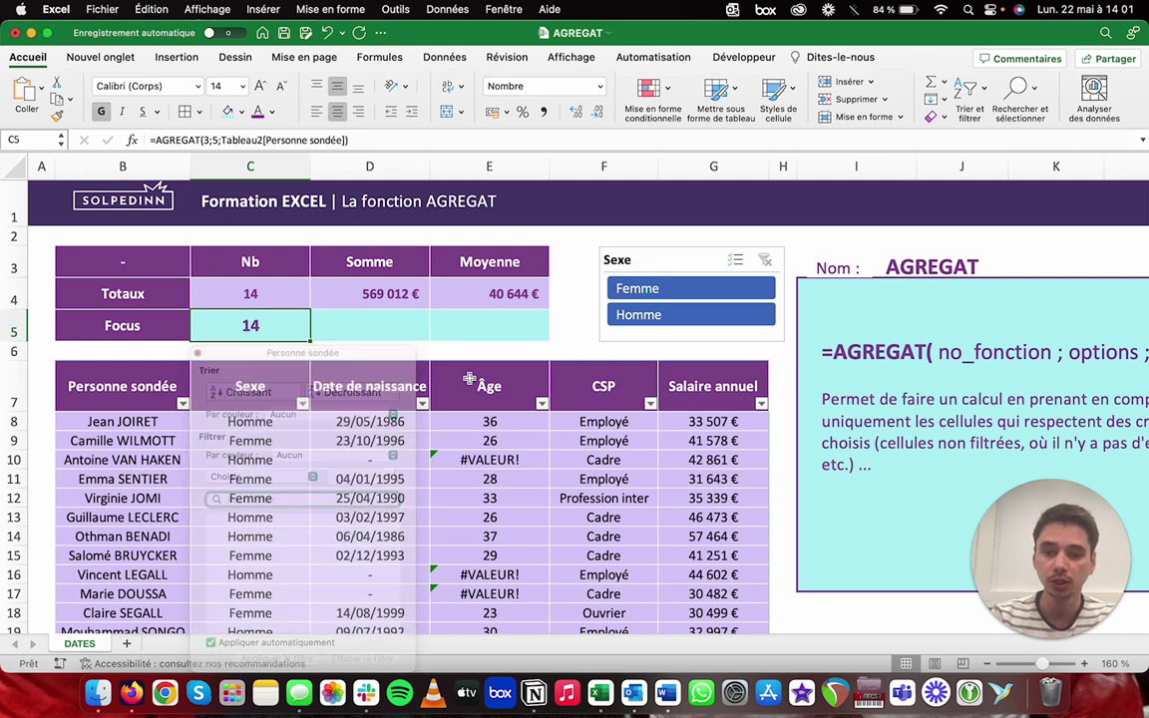
left_click(673, 291)
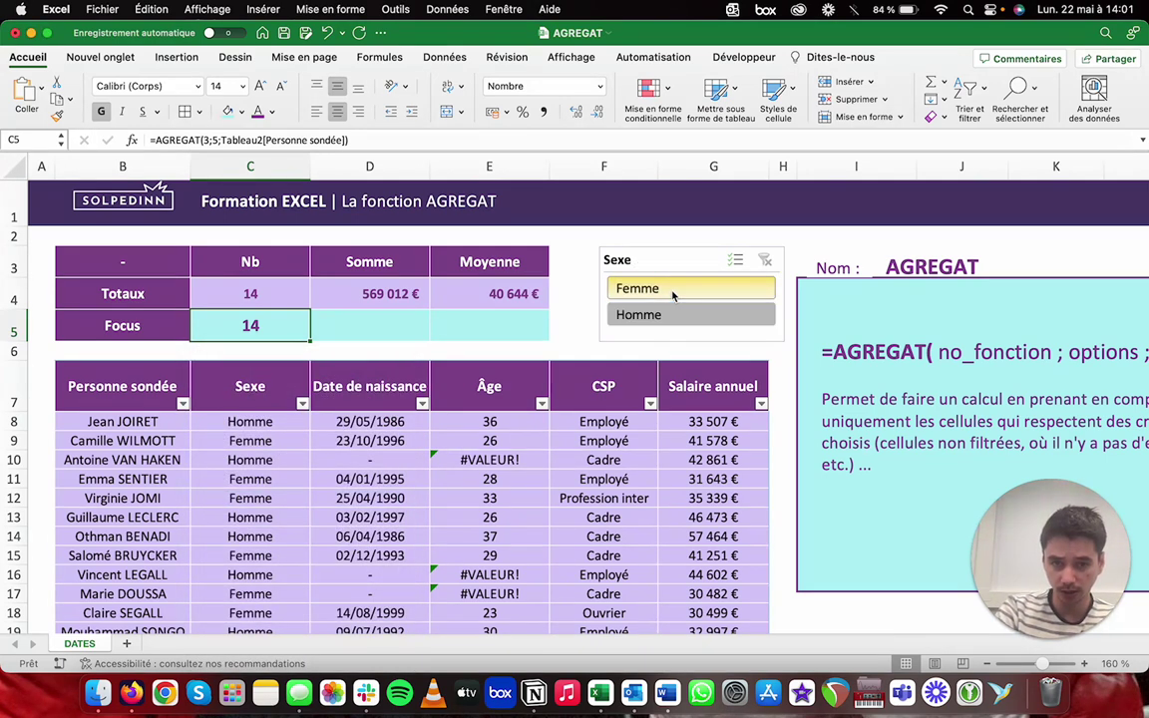
scroll(95, 389, "down", 1)
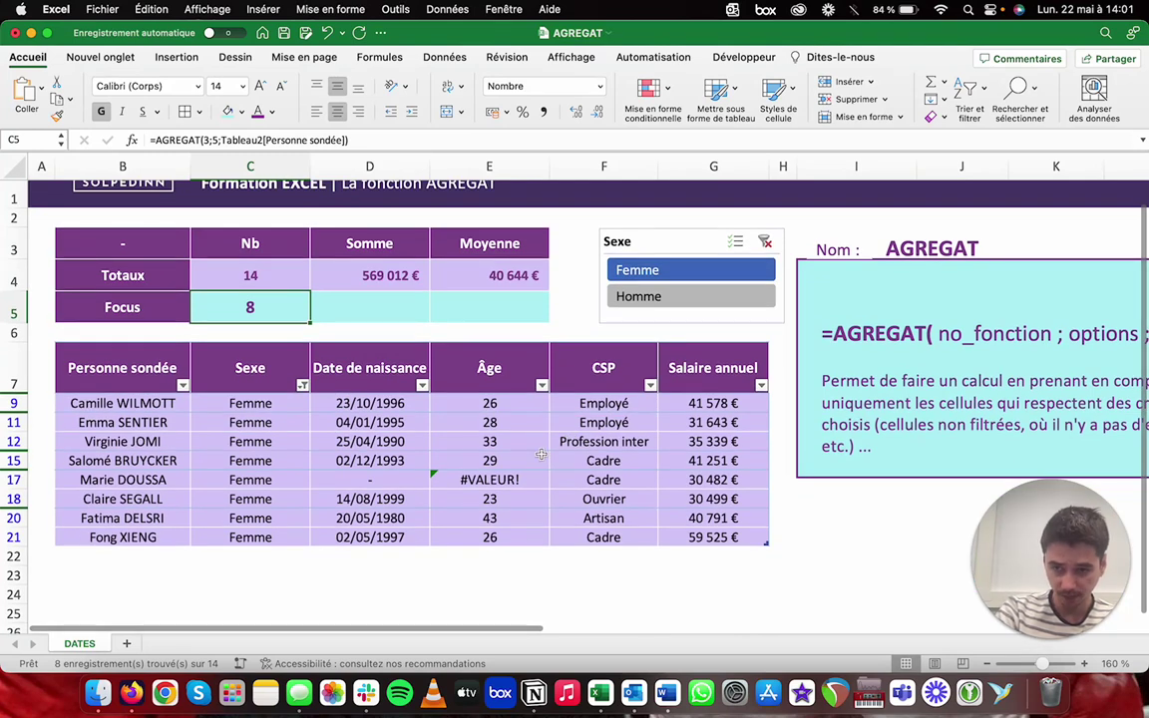
left_click(236, 275)
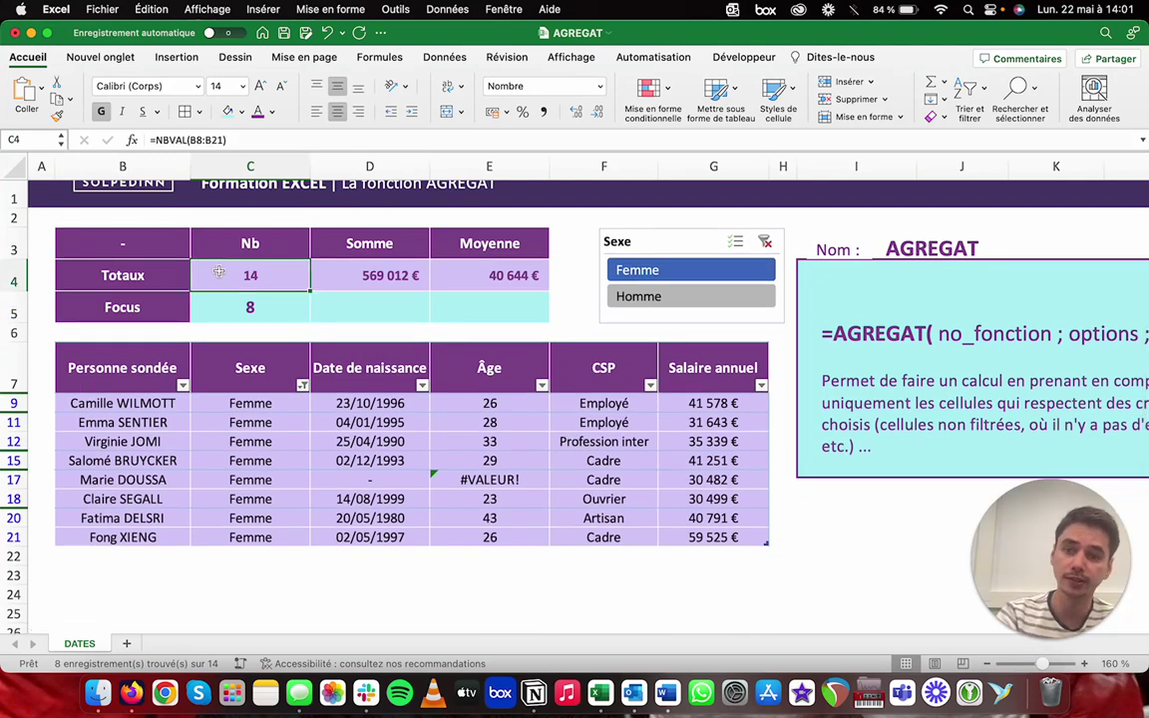
left_click(253, 303)
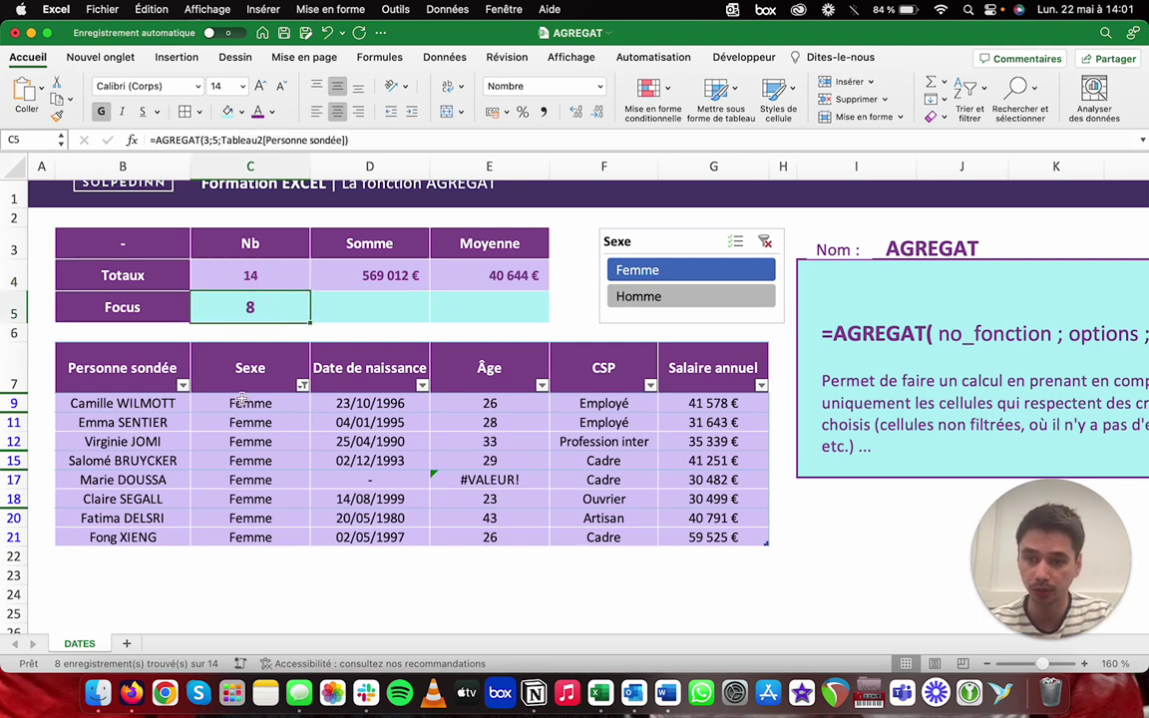
mouse_move(236, 402)
left_mouse_down()
mouse_move(179, 465)
mouse_move(139, 579)
left_mouse_up()
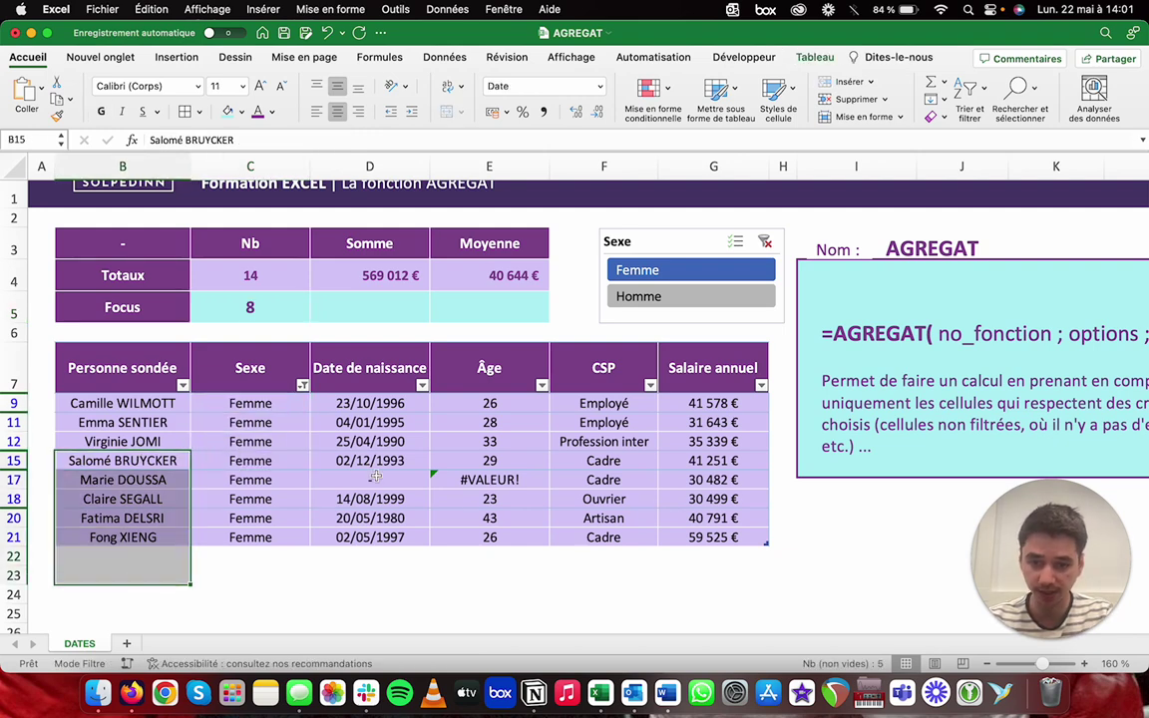
left_click(369, 480)
left_click(695, 303)
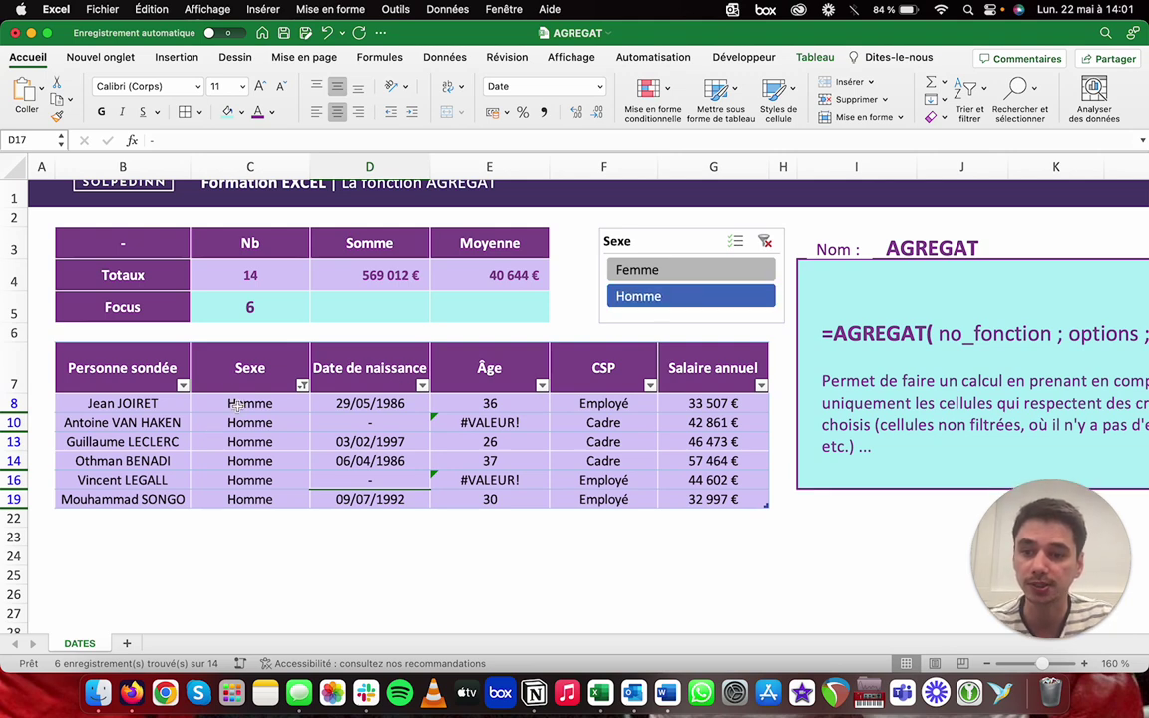
left_click_drag(236, 403, 250, 498)
left_click(765, 242)
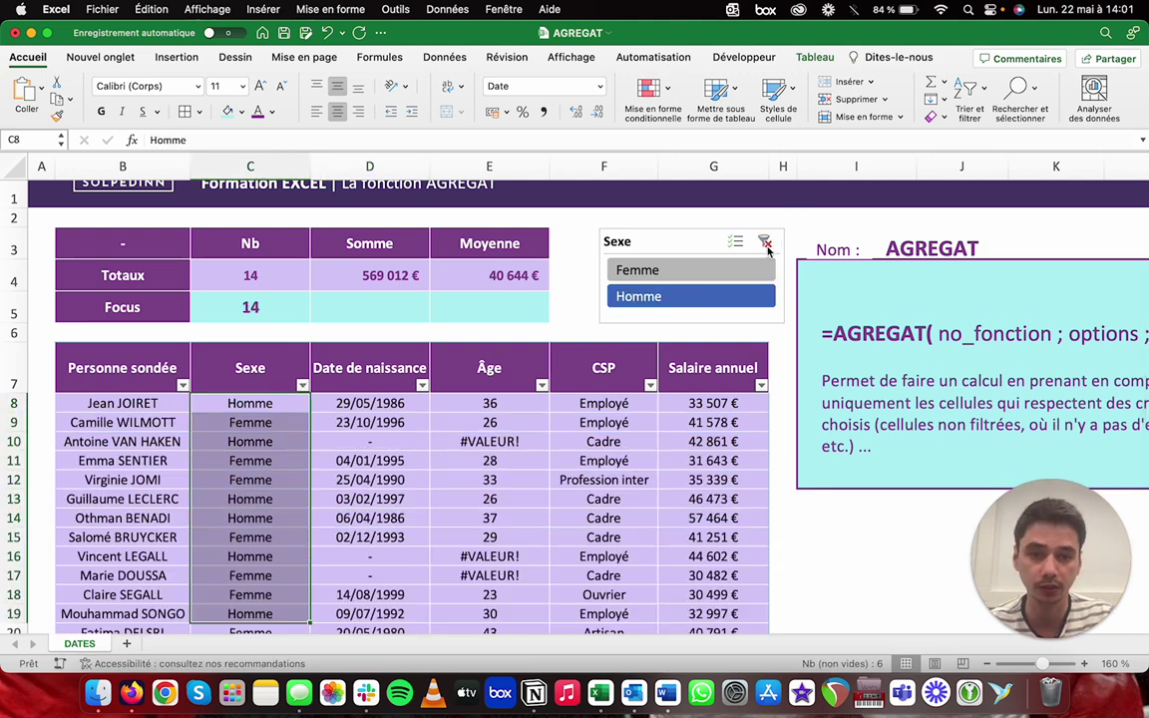
- Enter =AGREGAT(9;5;Tableau2[Salaire annuel]) in D5 to sum the visible salaries
left_click(351, 308)
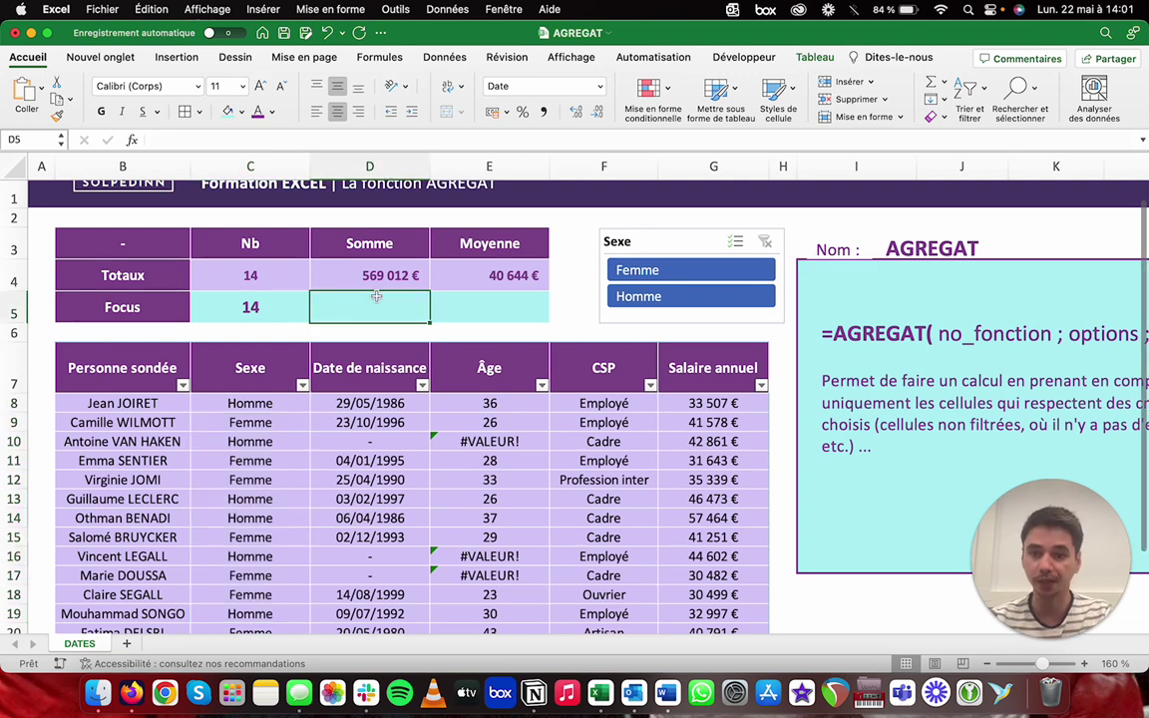
type("=")
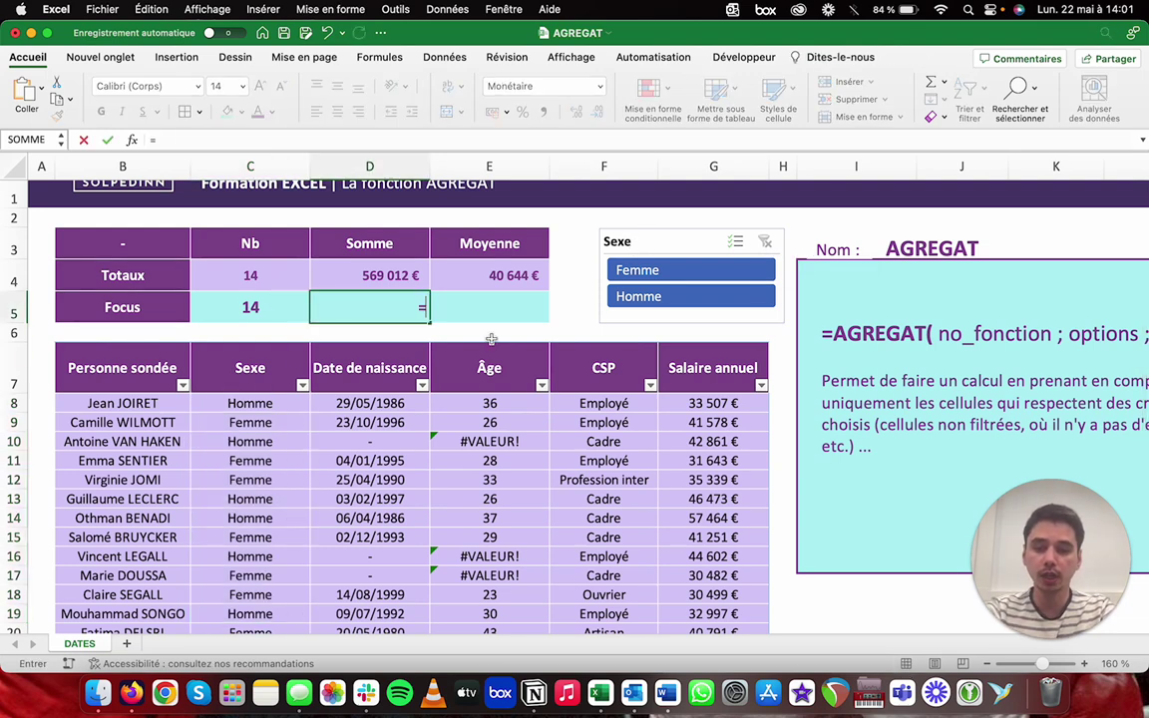
type("agreg")
key("Tab")
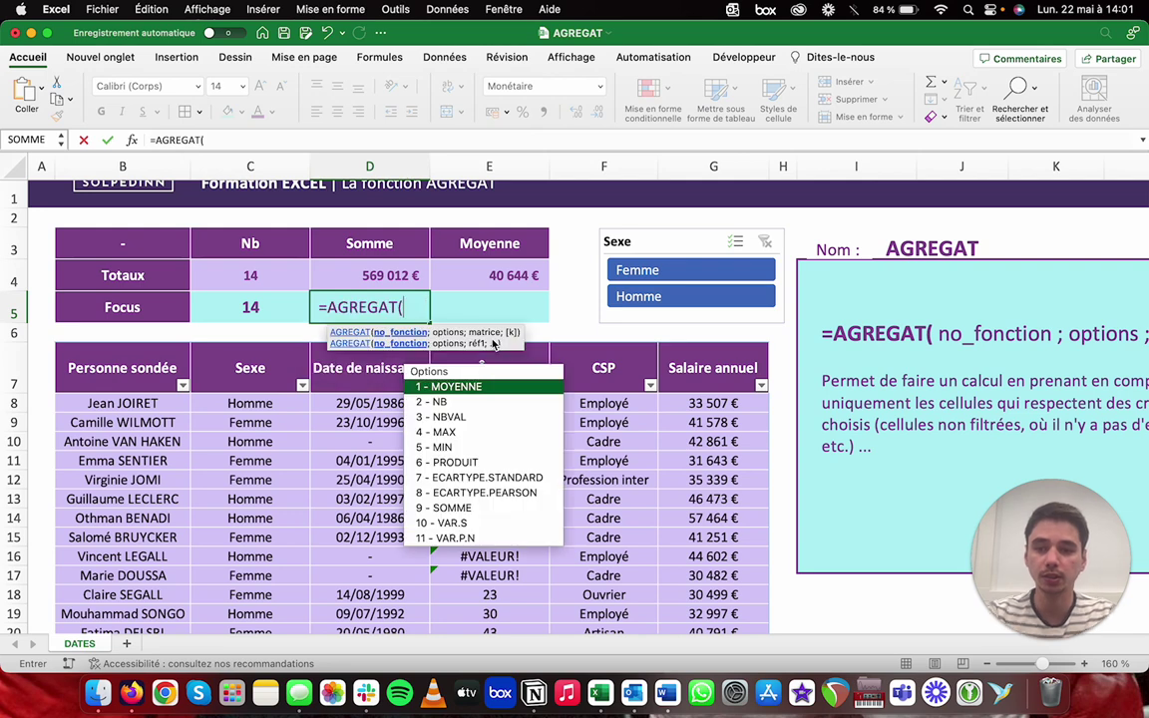
type("9")
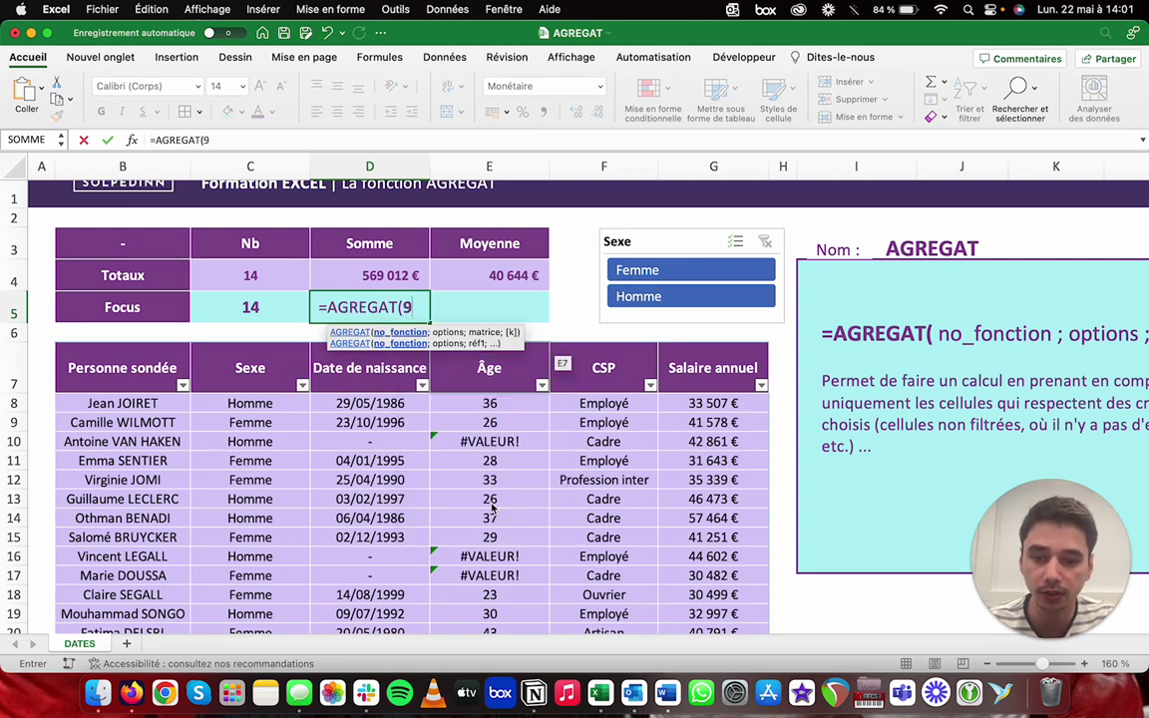
type(";")
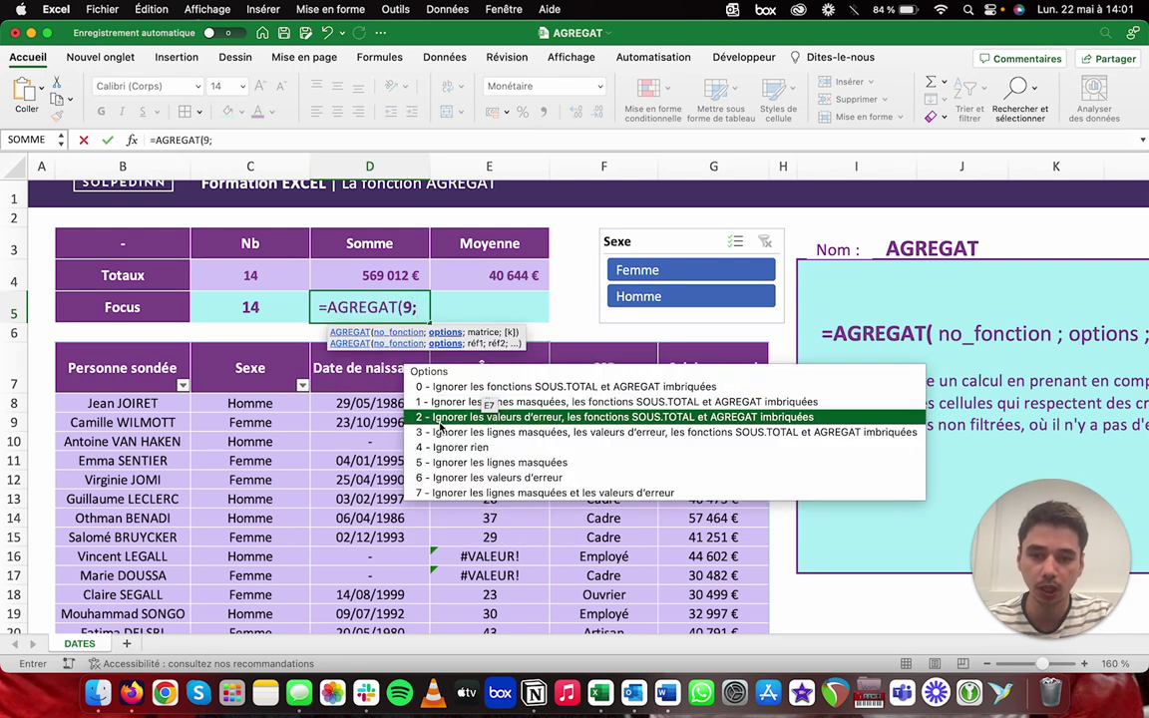
double_click(446, 463)
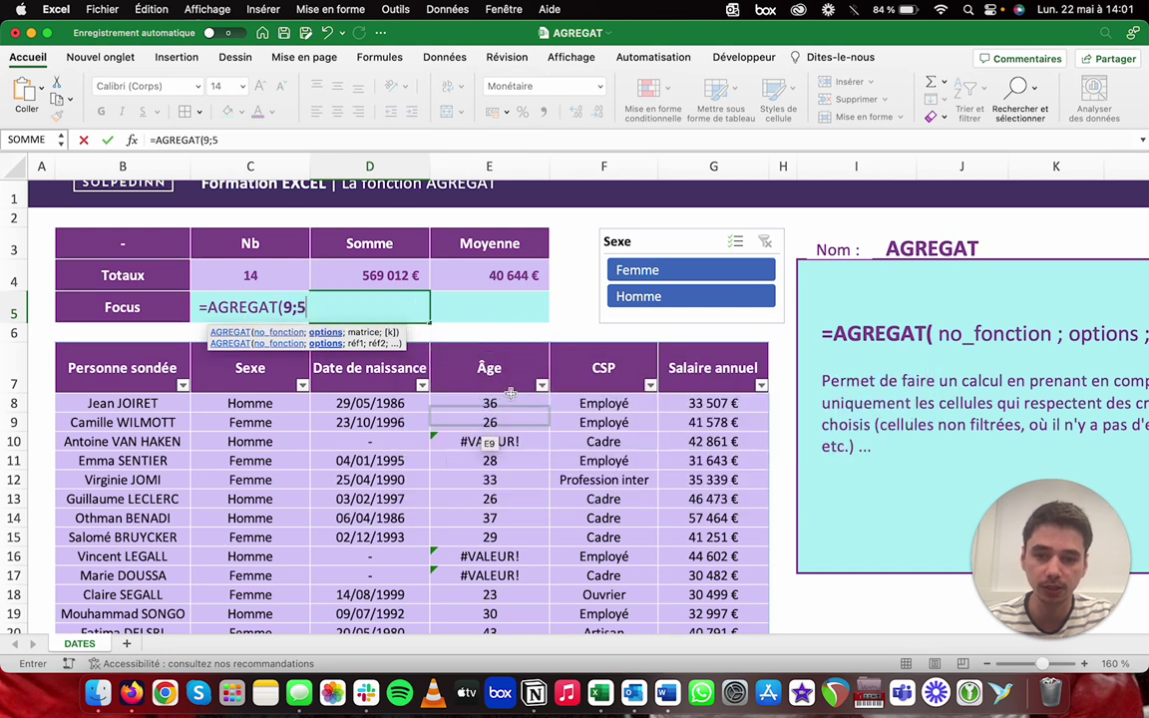
type(";")
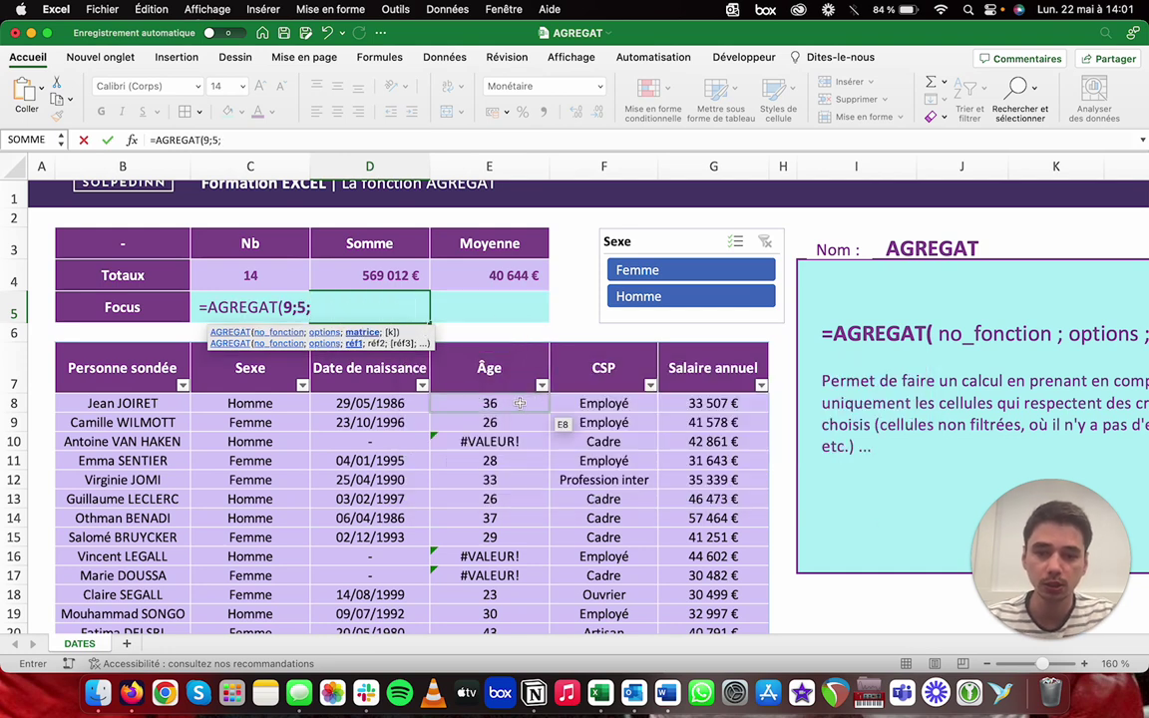
left_click(698, 403)
key("ctrl+shift+Down")
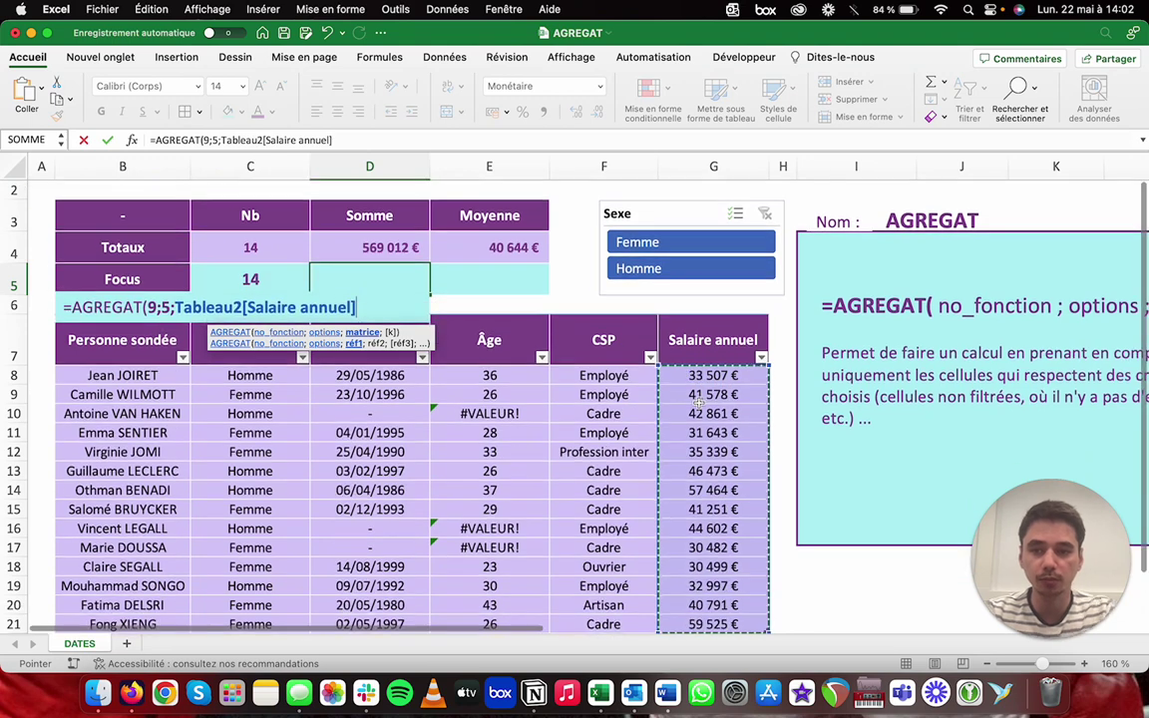
type(")")
key("ctrl+Return")
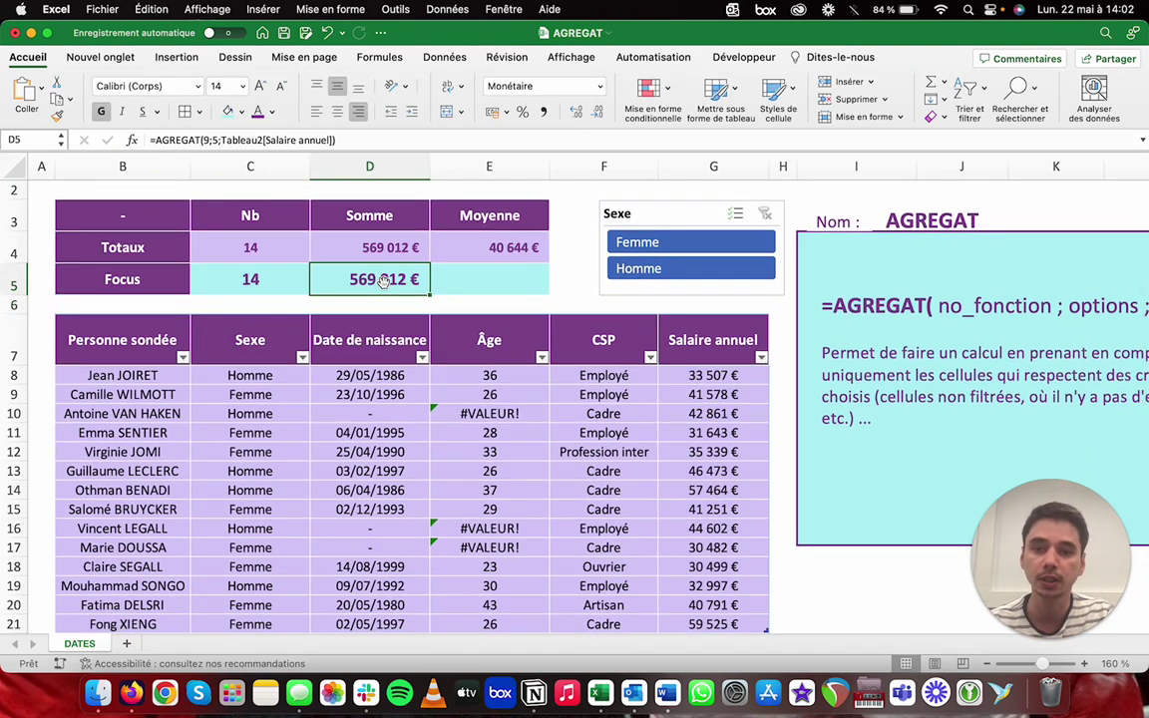
- Check the D5 sum under the Femme and Homme slicer filters, then clear the filter
scroll(456, 374, "up", 1)
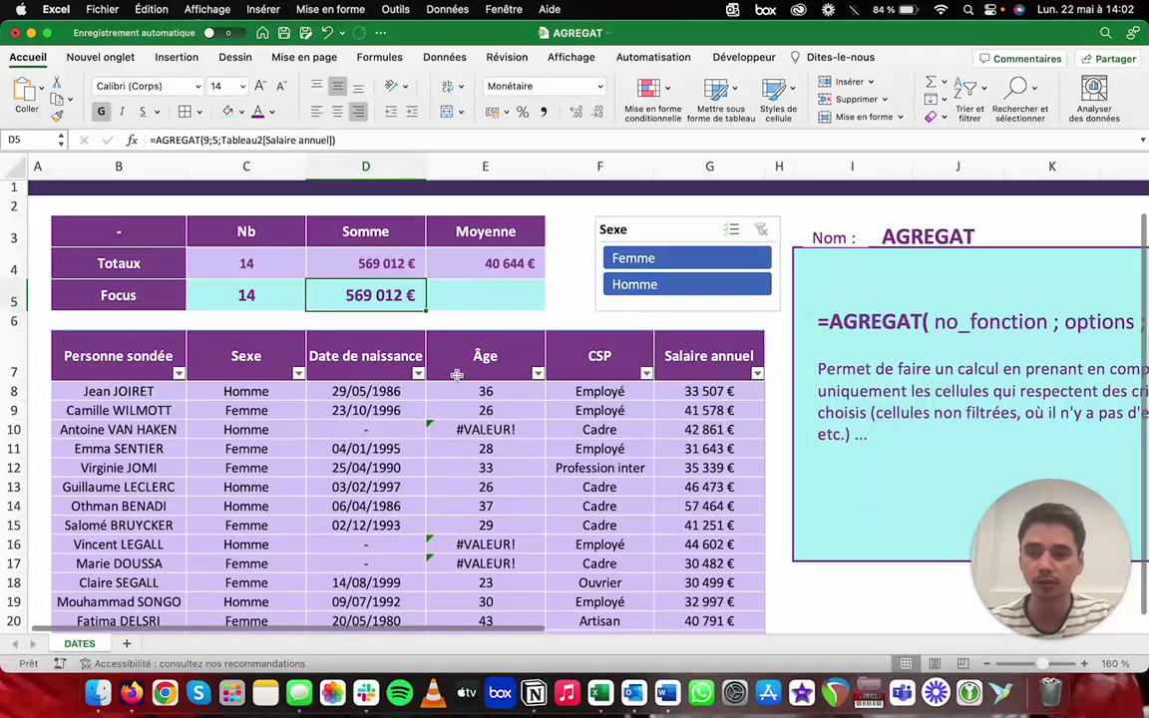
scroll(455, 374, "down", 1)
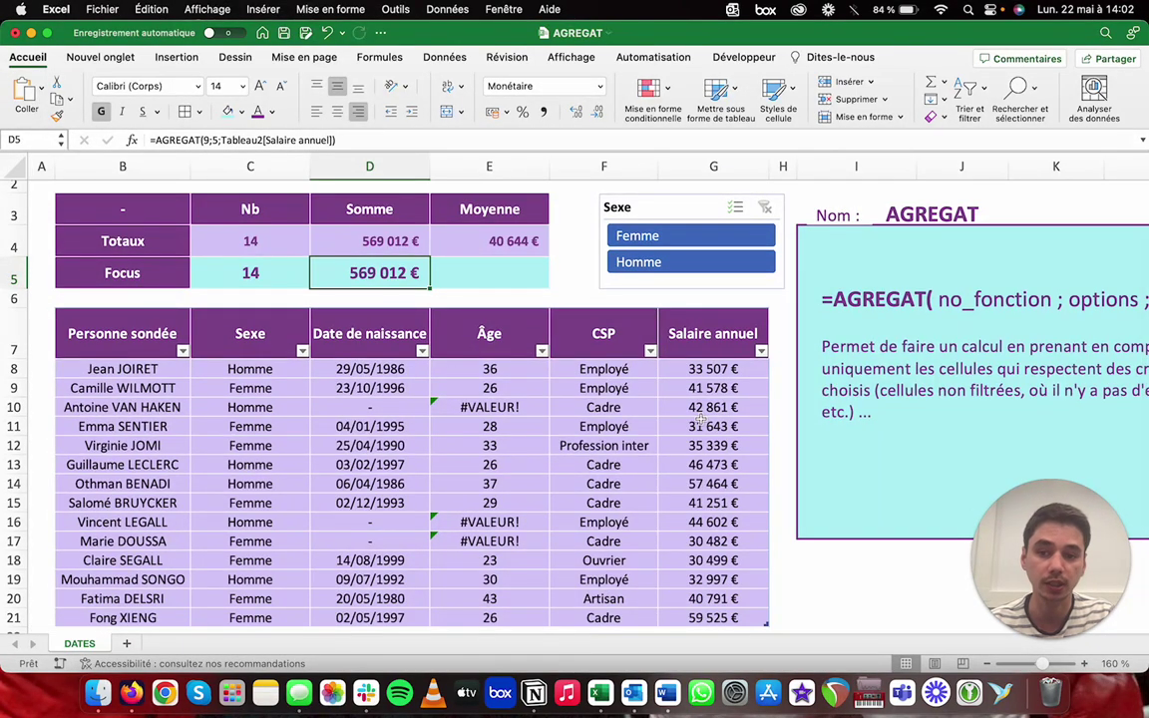
left_click(698, 239)
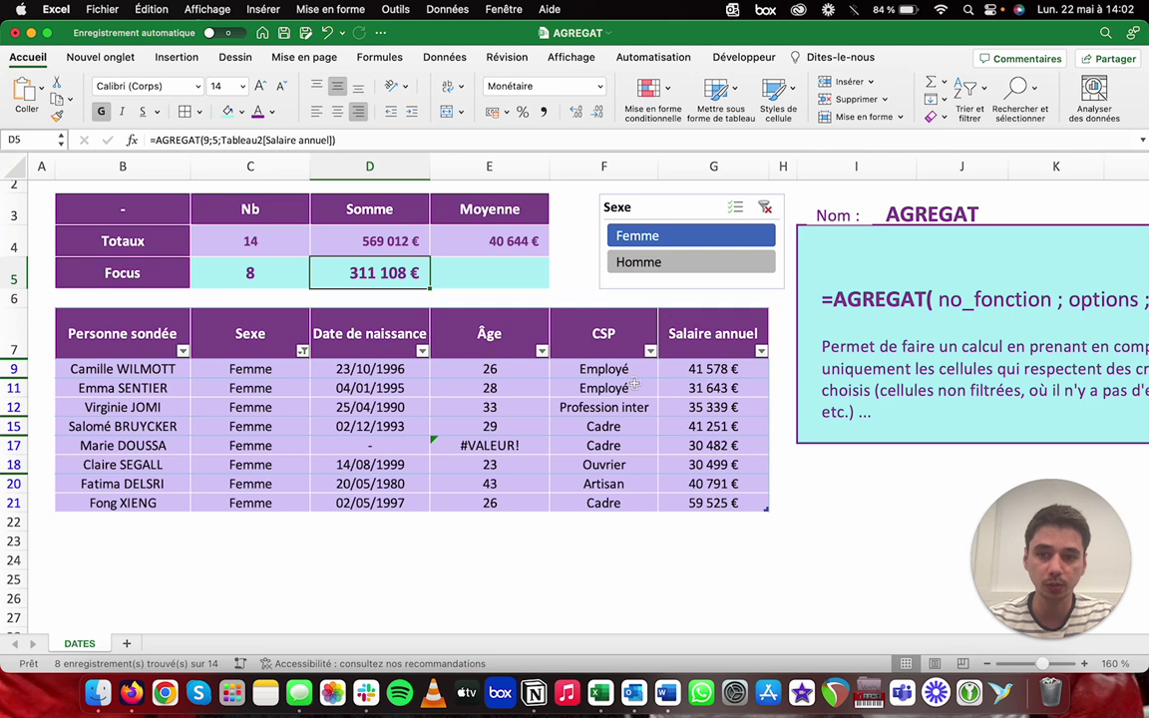
left_click(686, 268)
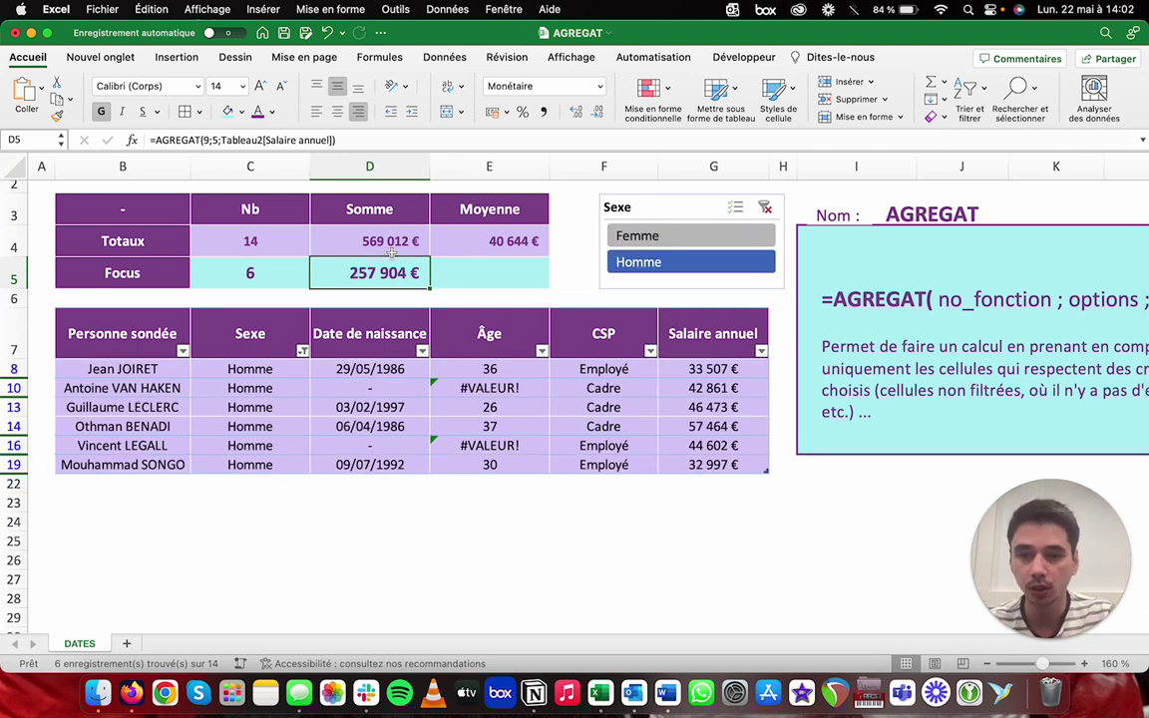
left_click(765, 206)
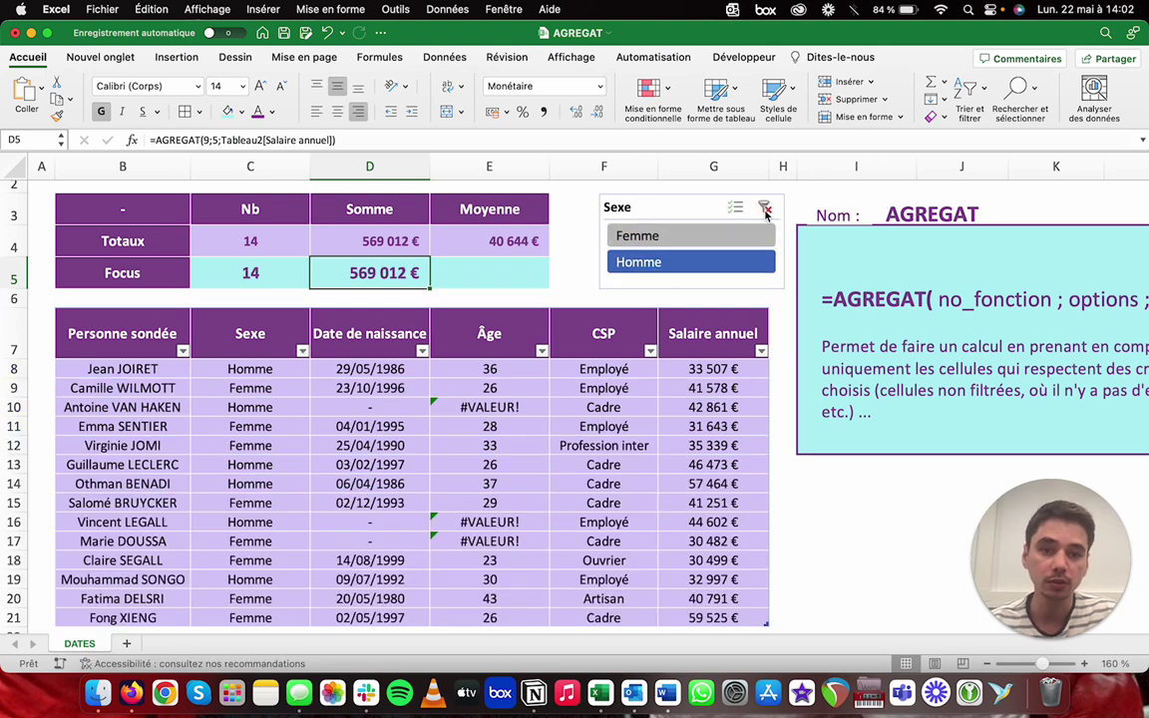
- Begin an AGREGAT formula in the Focus Moyenne cell E5
left_click(479, 267)
type("=agr")
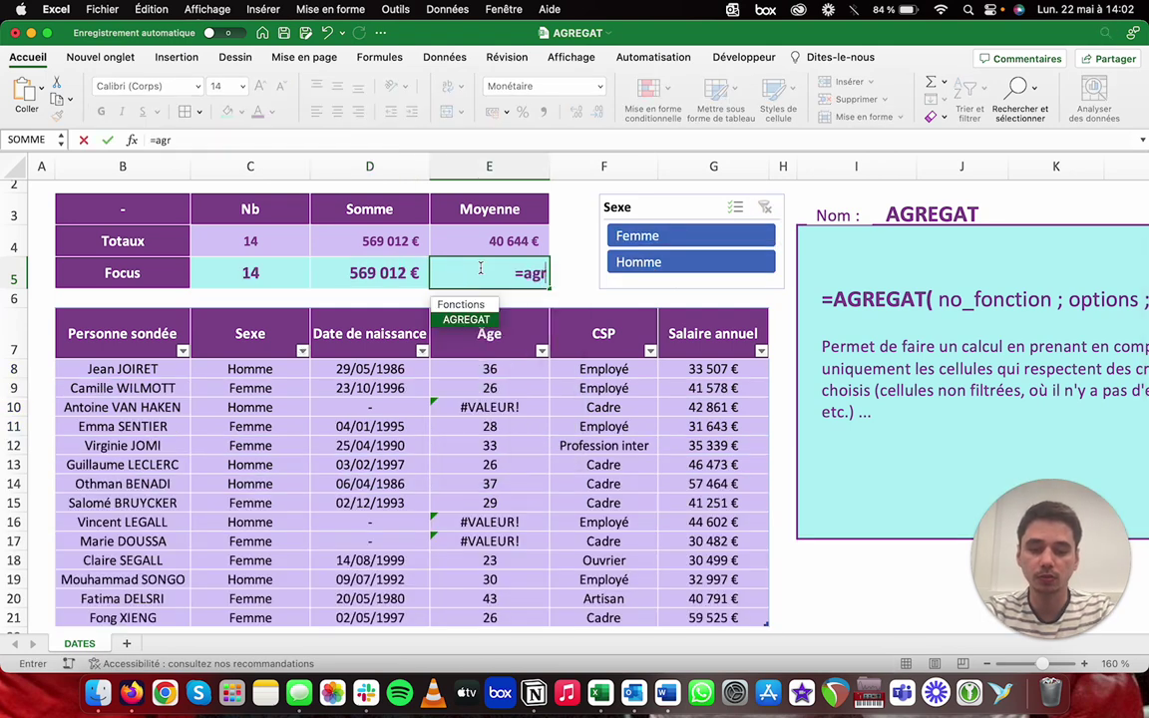
type("eg")
key("Tab")
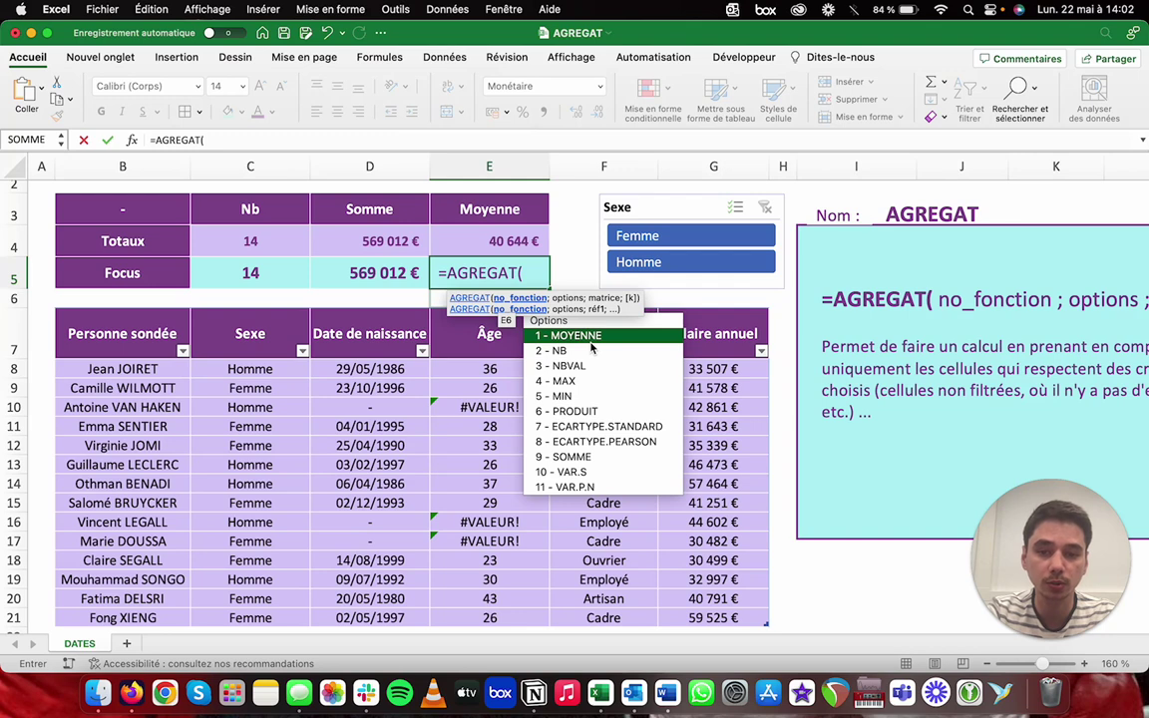
- Complete E5 as =AGREGAT(1;5;Tableau2[Salaire annuel]) and filter to Femme, averaging 38 889 €
type("1;")
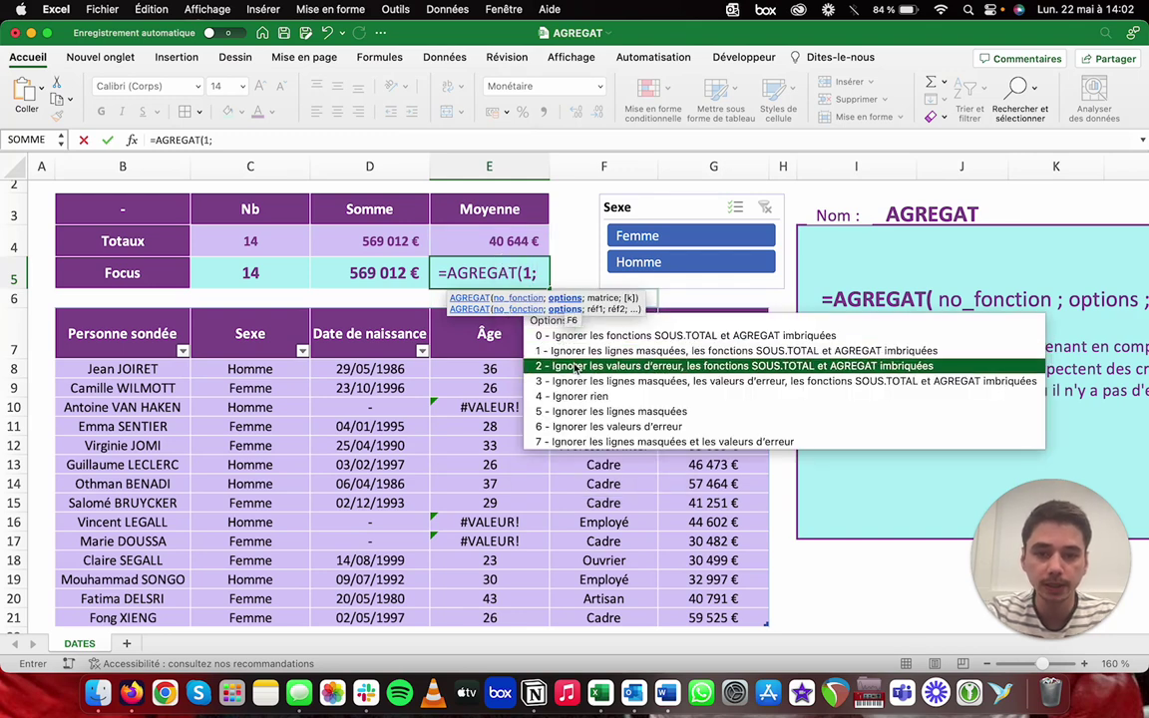
type("5;")
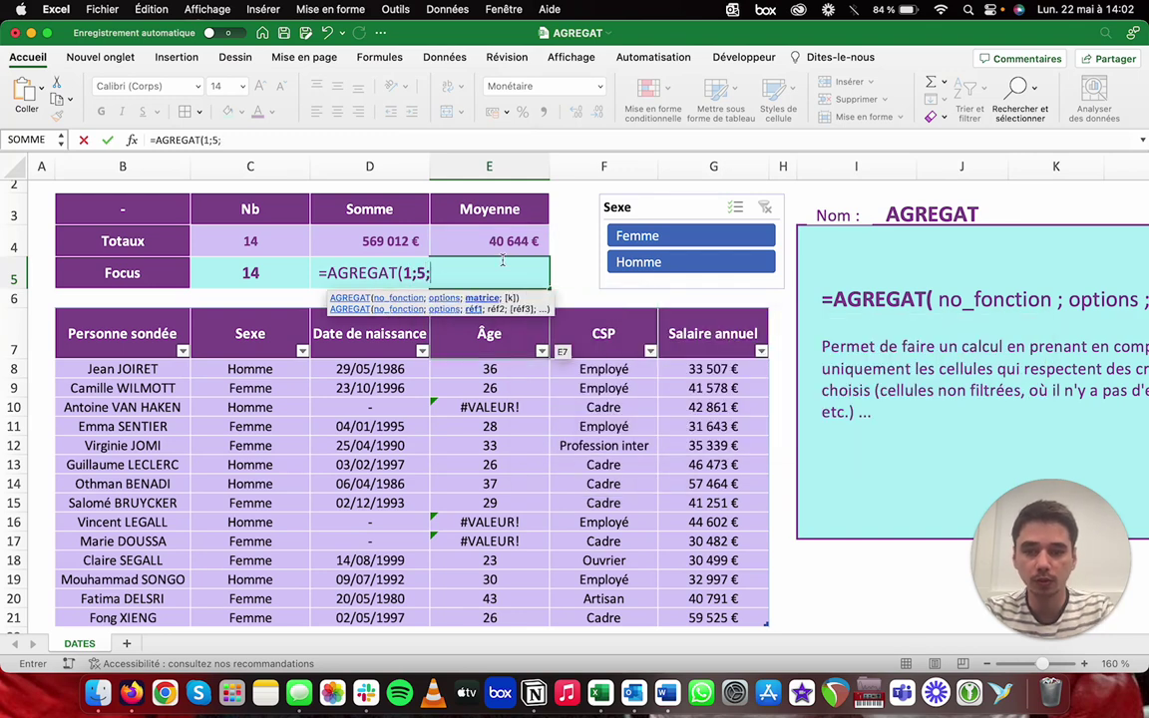
left_click(747, 371)
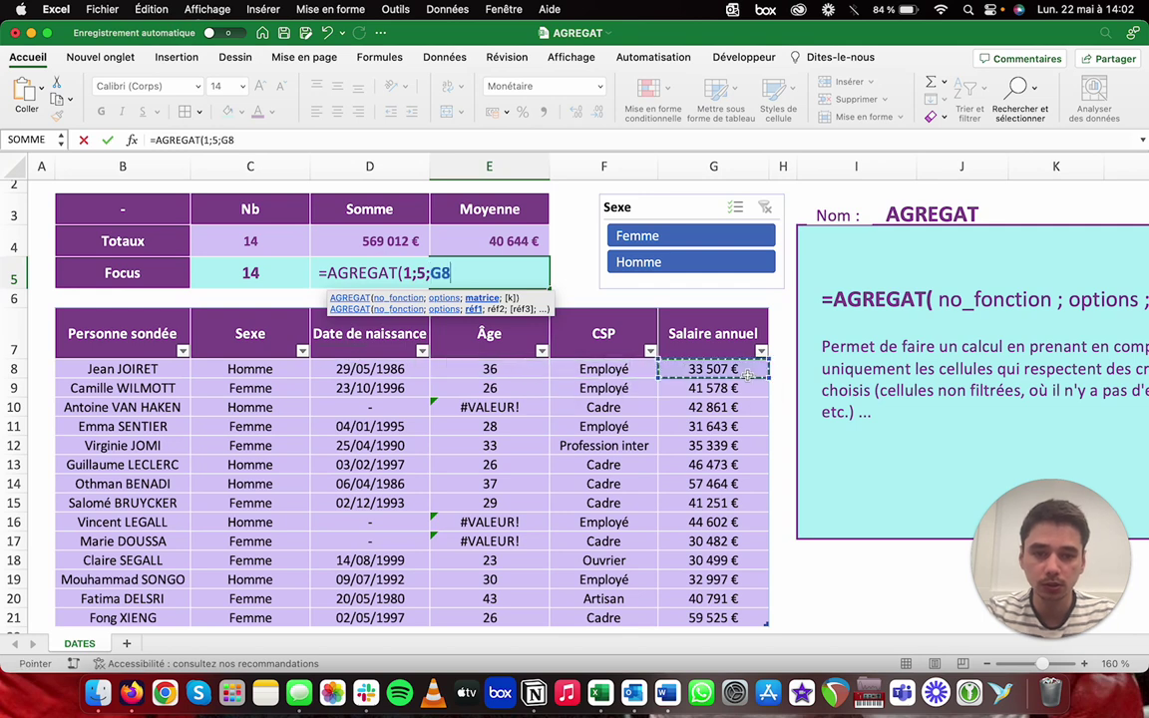
key("ctrl+shift+Down")
key("Return")
key("Up")
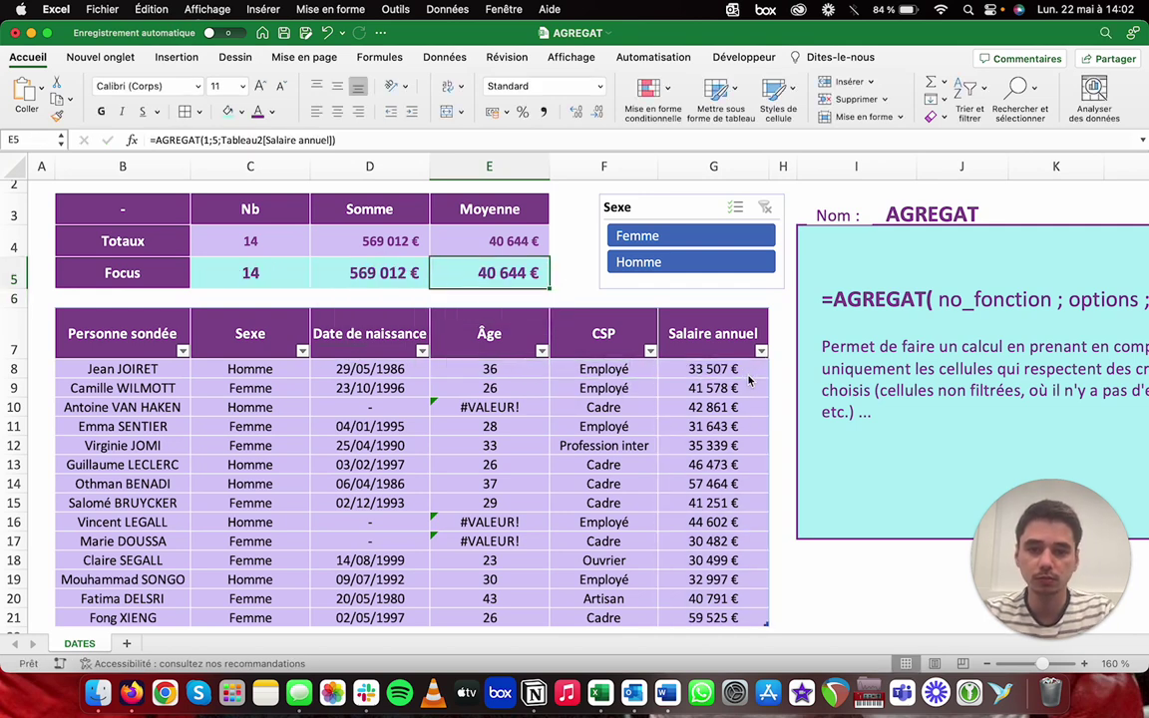
left_click(688, 261)
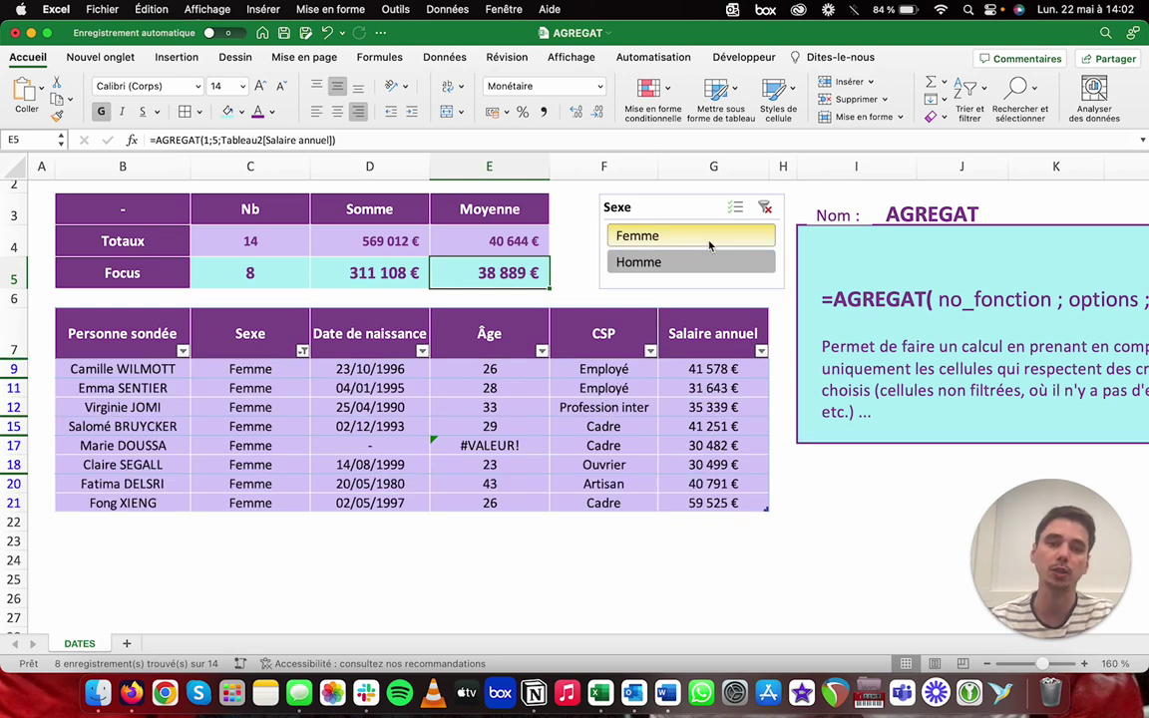
- Clear the Sexe slicer filter and delete the Focus results in C5:E5
left_click(765, 207)
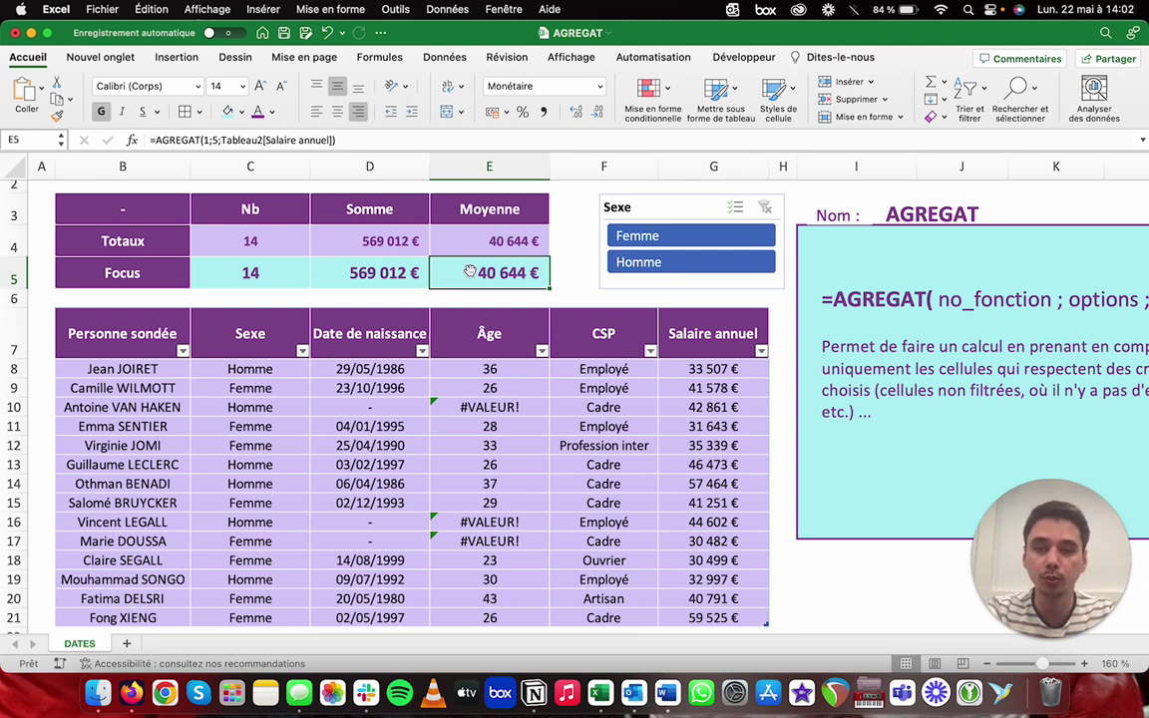
key("Delete")
- Enter an AGREGAT(14;5;Tableau2[Salaire annuel];…) GRANDE.VALEUR formula in E5, returning the top salary 59 525 €
type("=agre")
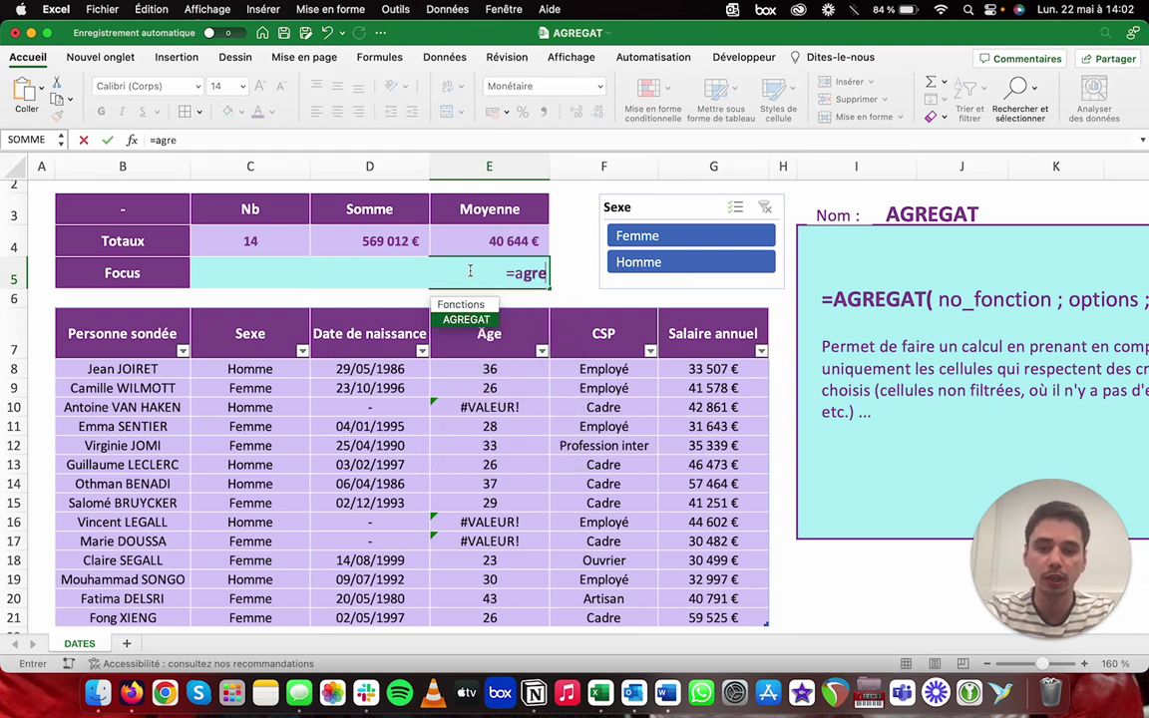
key("Tab")
scroll(578, 382, "down", 3)
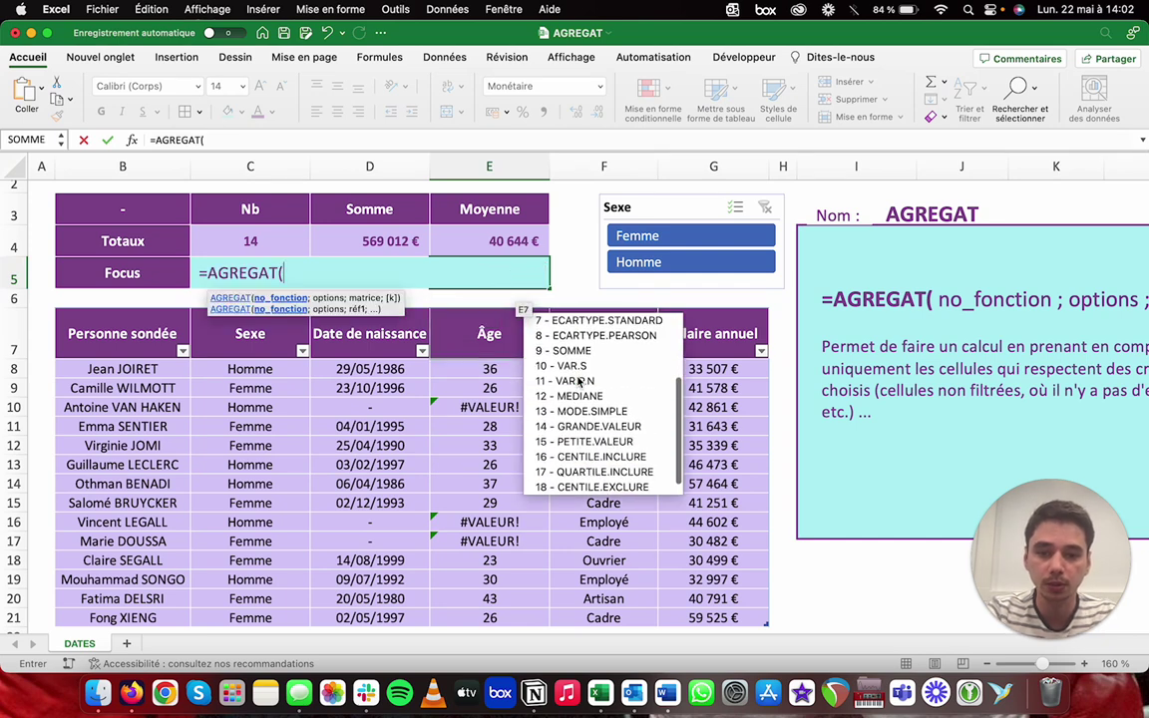
double_click(588, 426)
type(";")
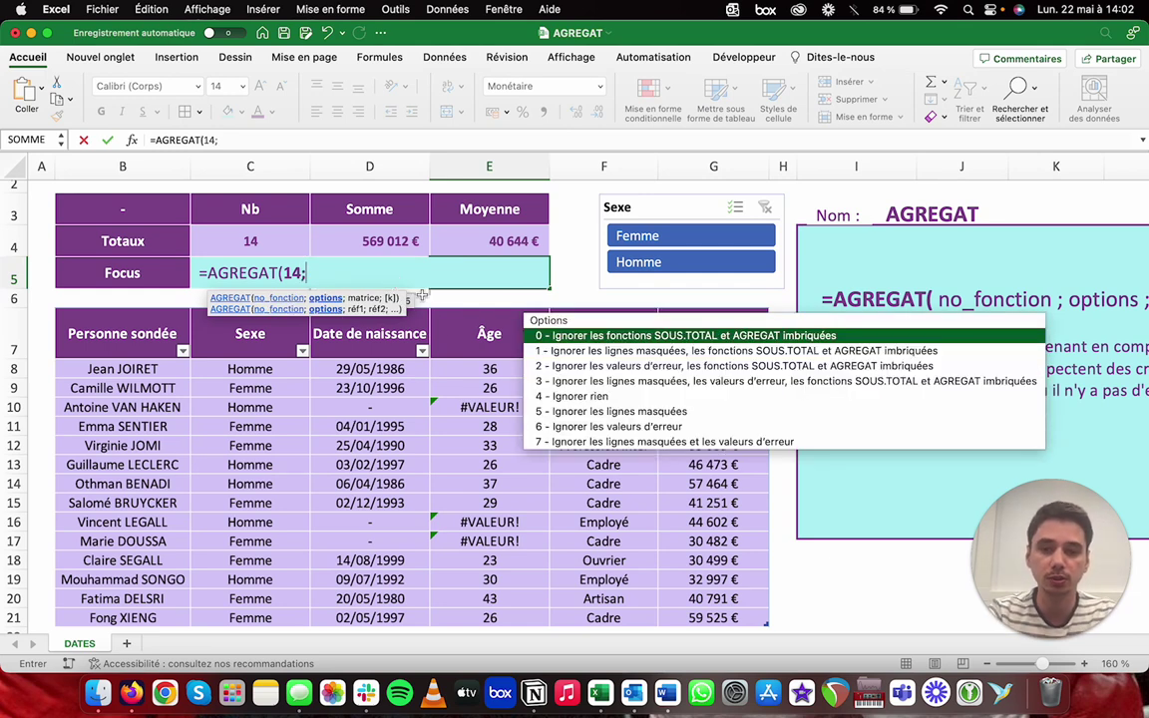
double_click(573, 411)
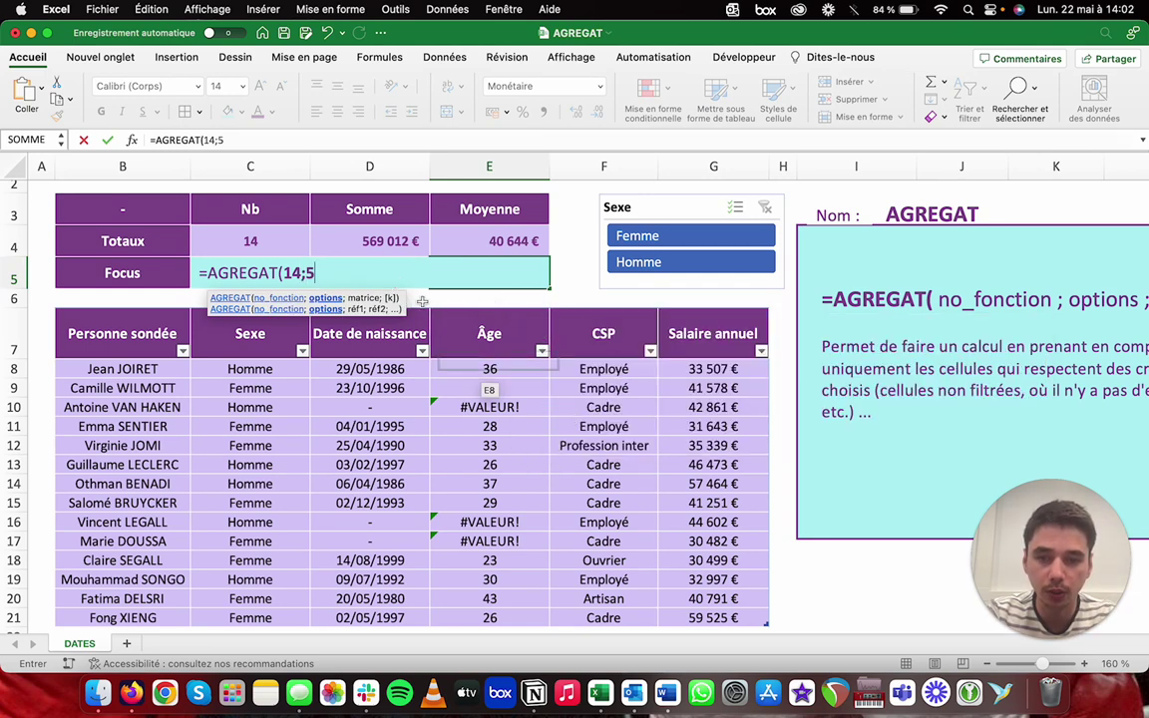
type(";")
left_click(707, 369)
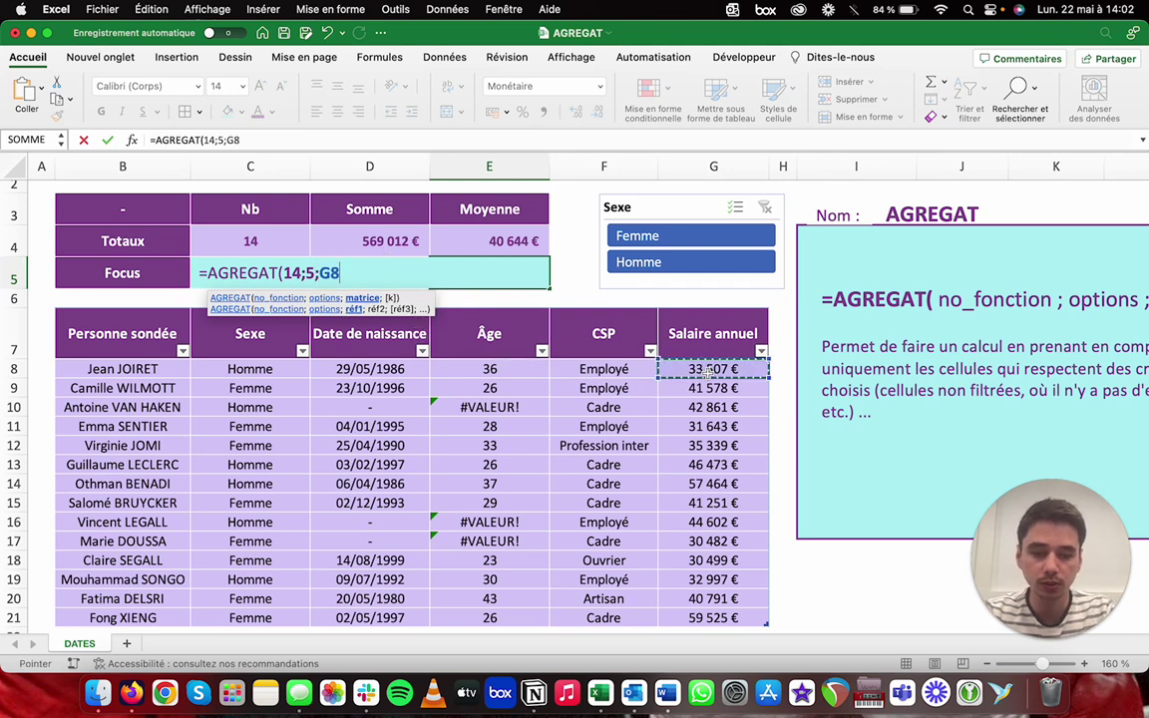
key("super+shift+Down")
type(";1")
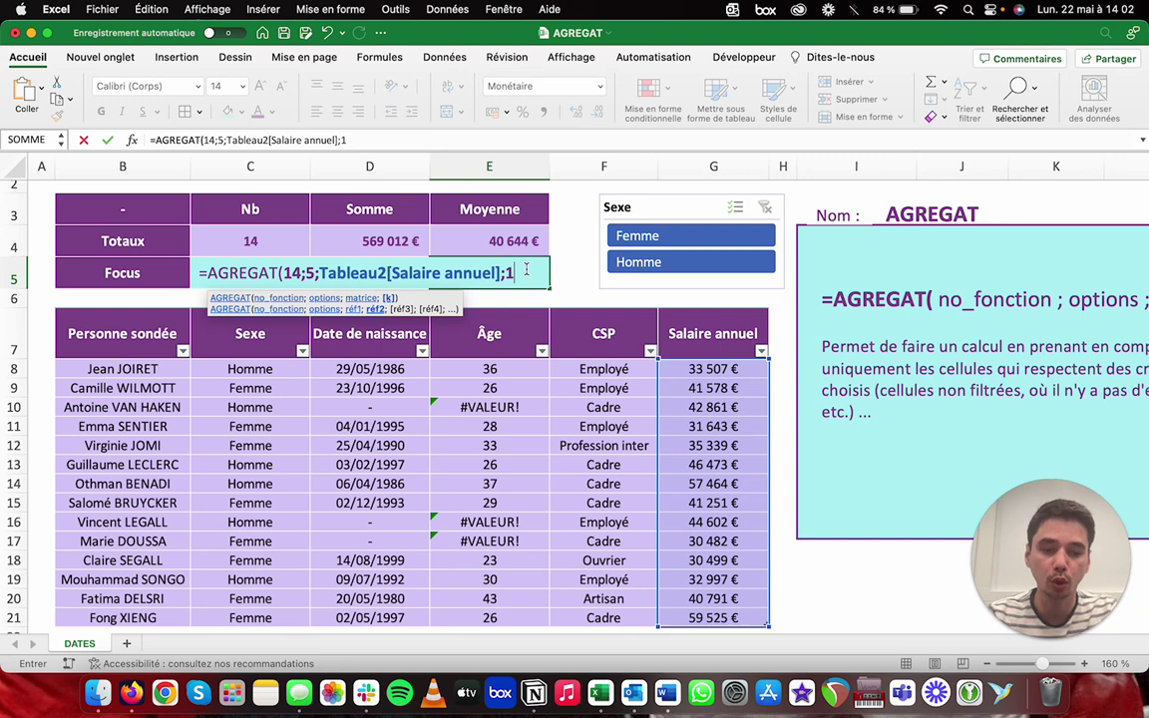
key("Return")
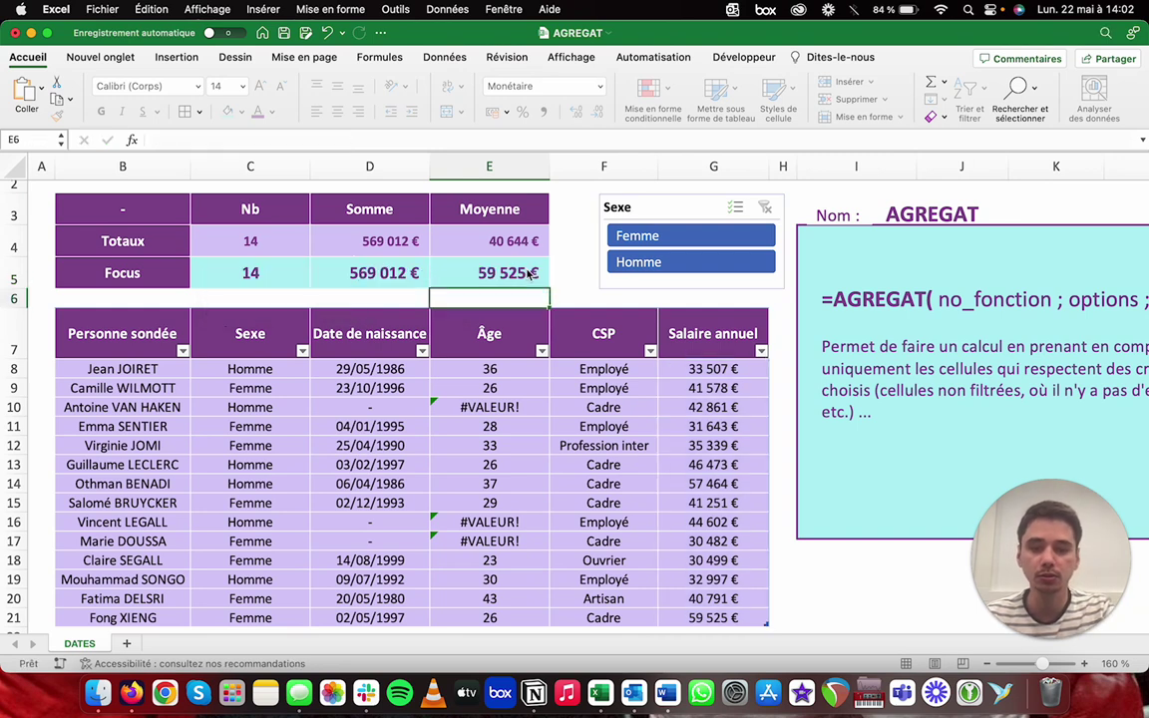
left_click(527, 272)
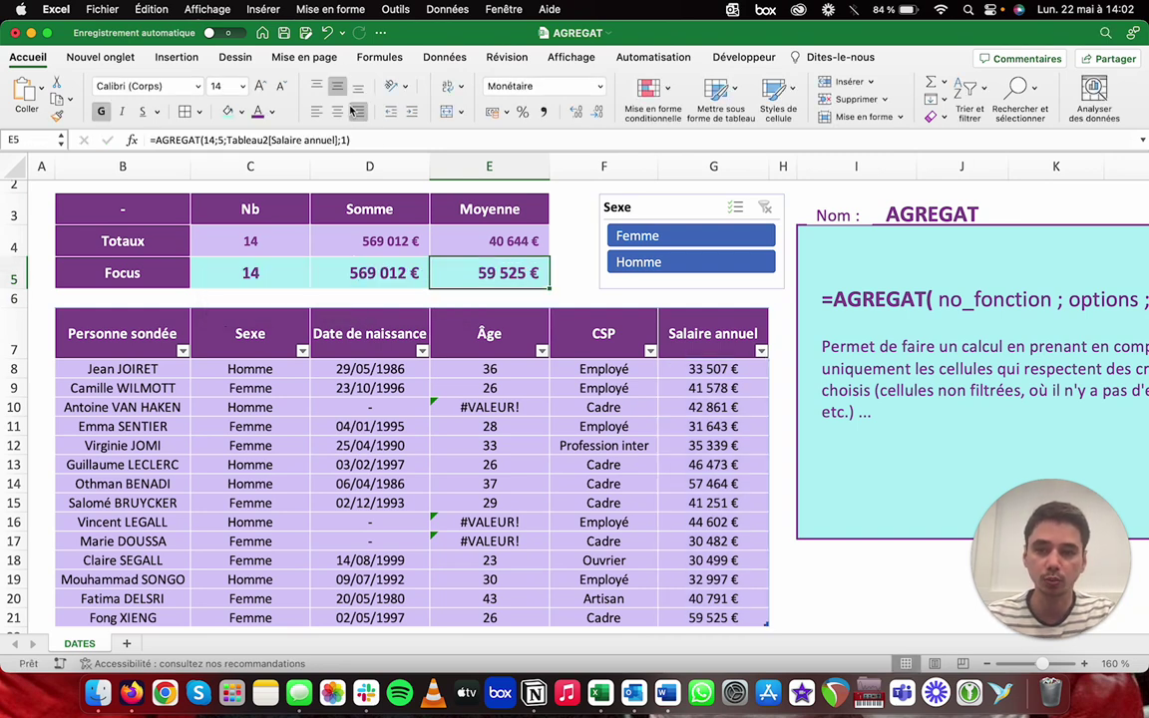
- Change the formula's last argument from 1 to 2, returning 57 464 €
left_click(347, 140)
key("BackSpace")
type("2")
key("Return")
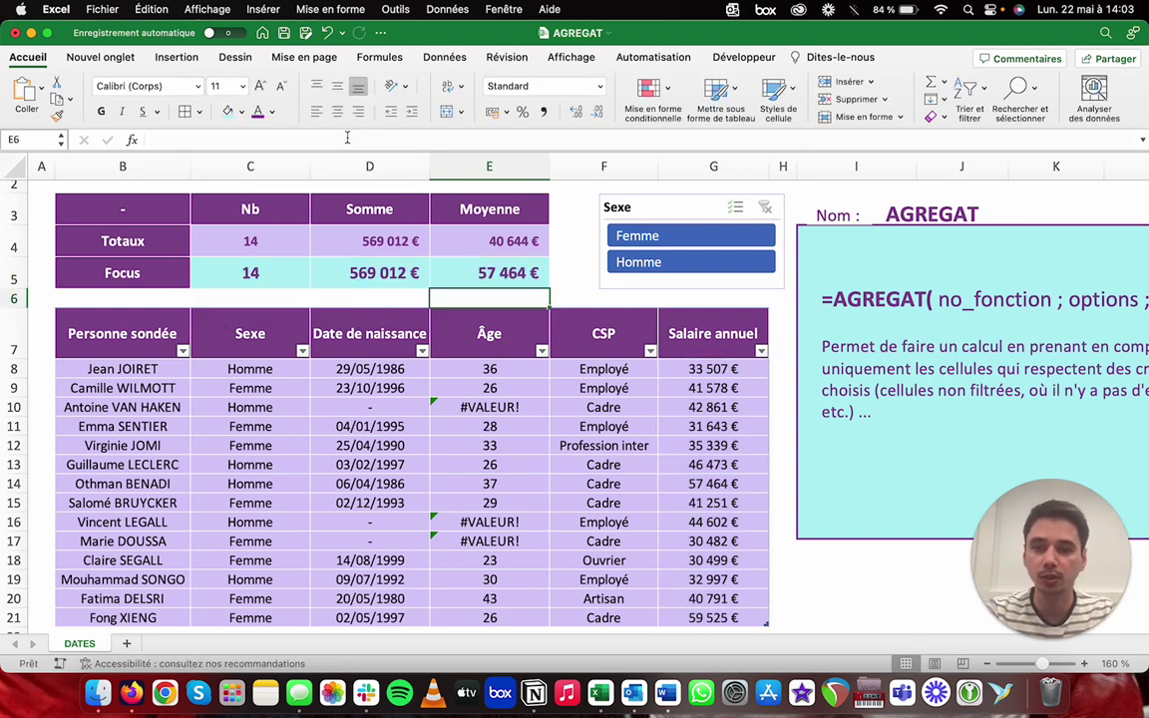
- Select the whole AGREGAT formula text in the formula bar and delete it
left_click(515, 272)
left_click(347, 140)
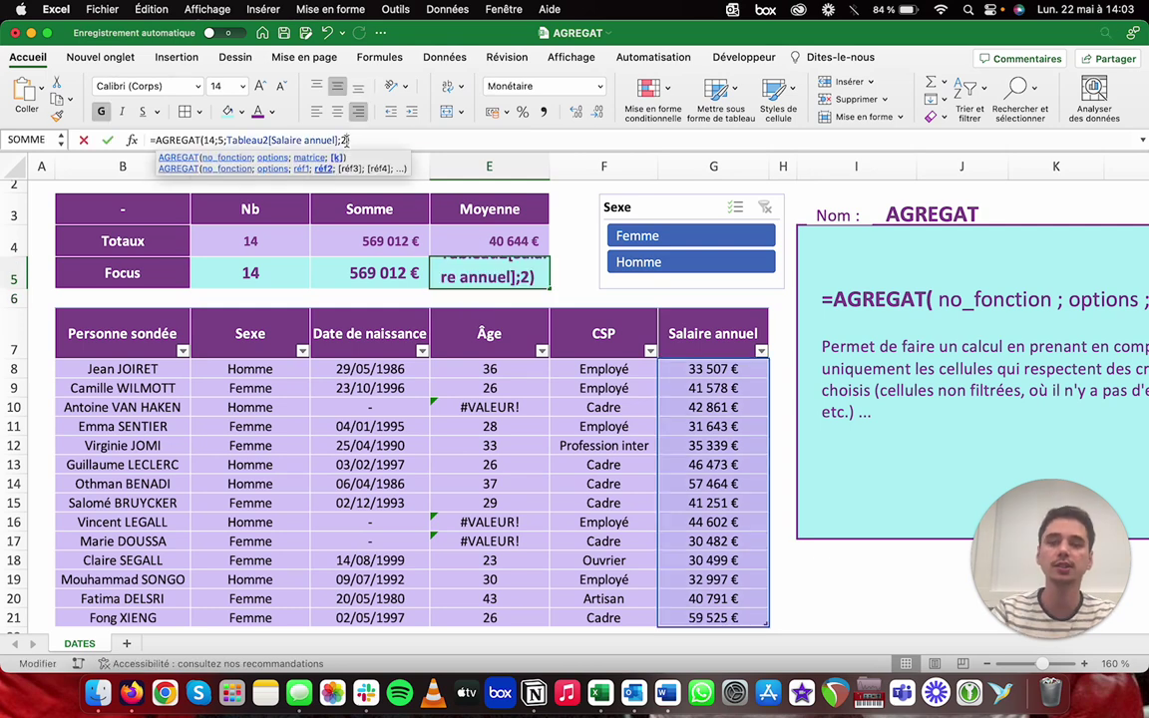
left_click_drag(347, 140, 151, 129)
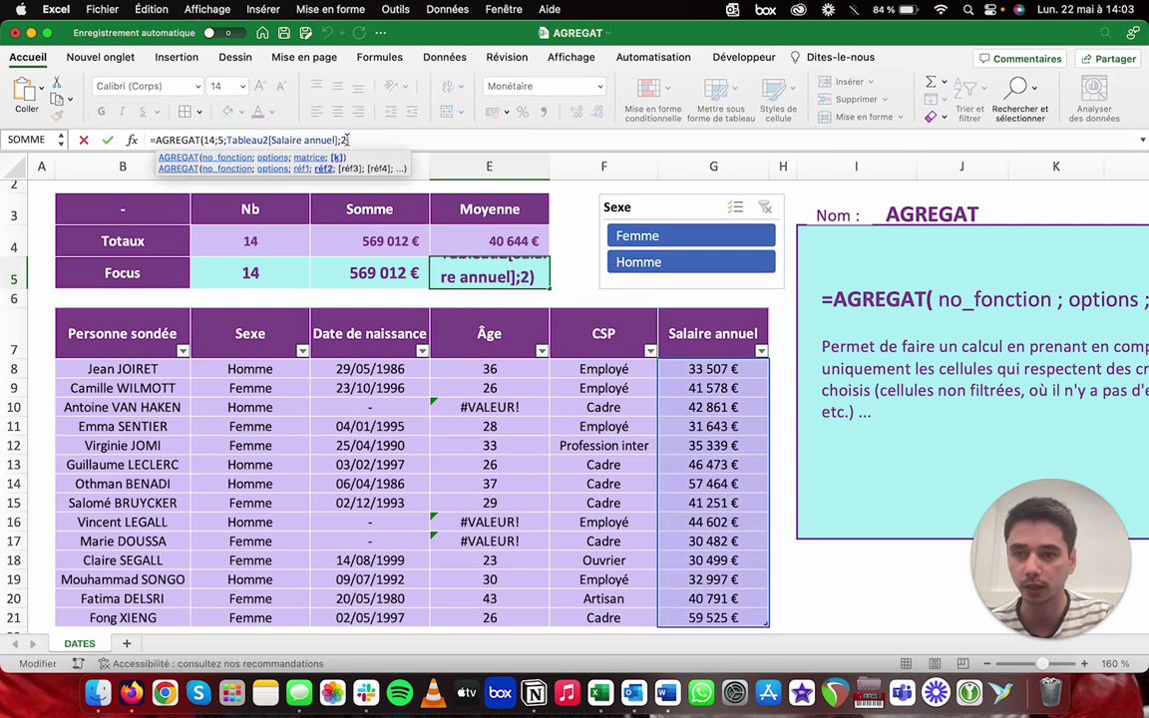
key("BackSpace")
- Leave E5 empty and clear the Focus Nb and Somme formulas in C5:D5
key("Return")
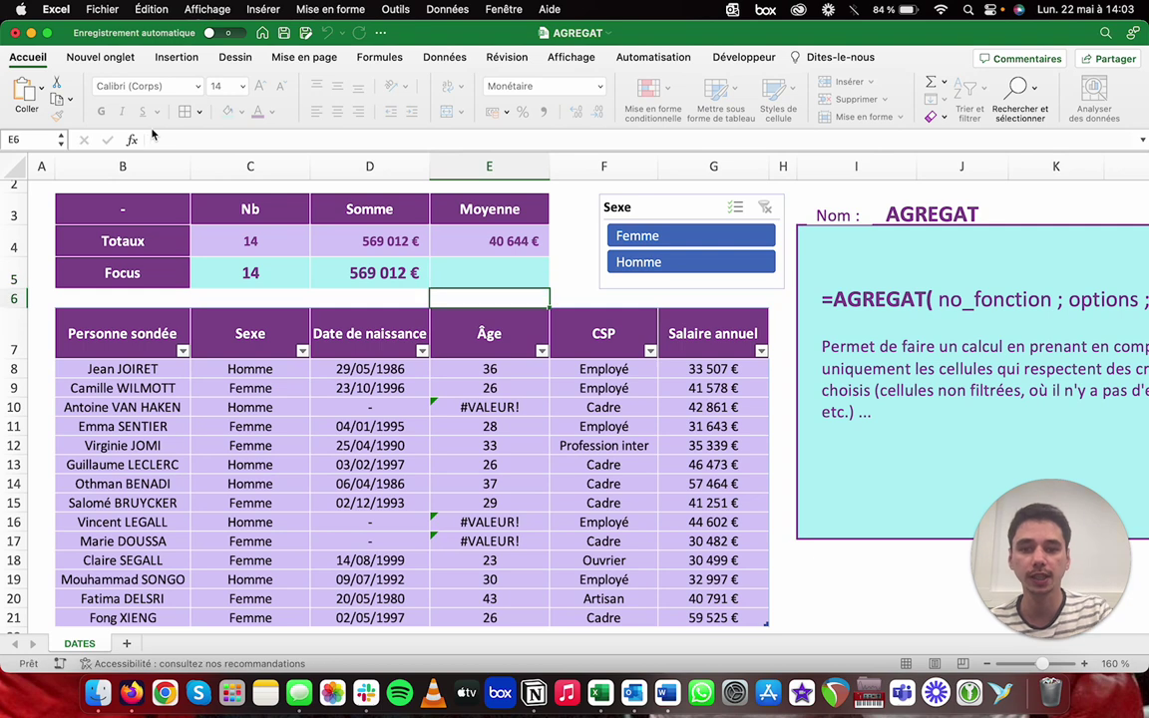
key("Up")
key("Left")
key("Left")
key("shift+Right")
key("Delete")
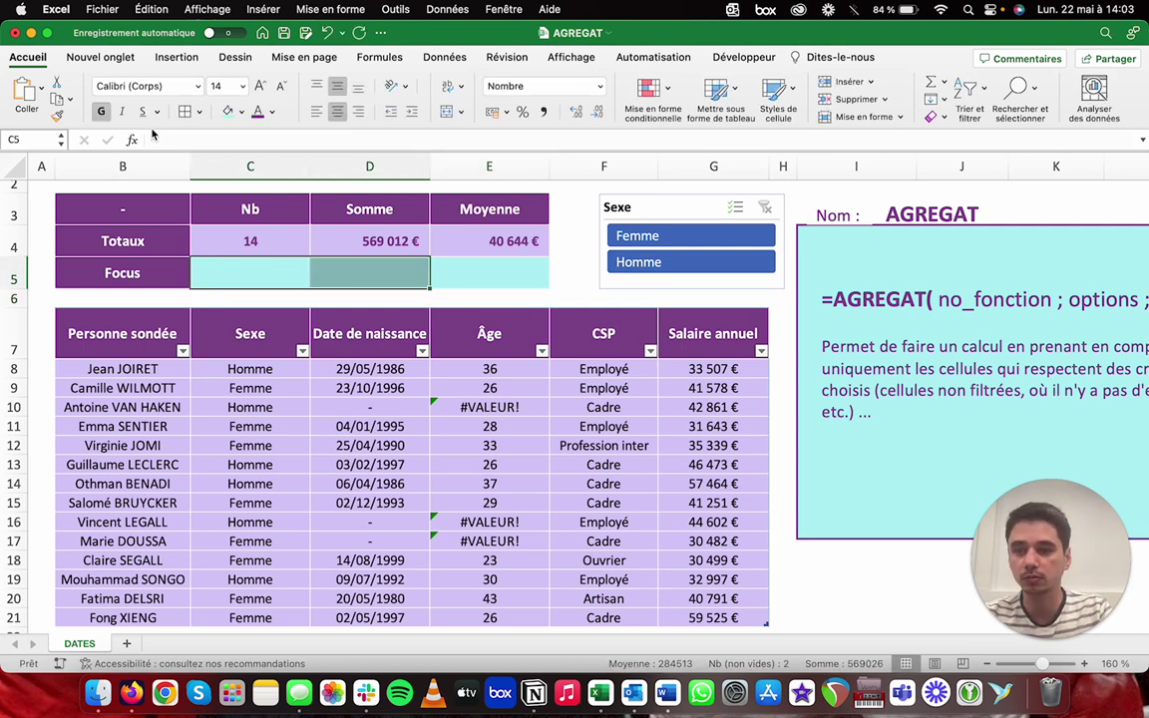
- Clear the Nb/Somme/Moyenne headers and totals in C3:E4
key("Up")
key("shift+Up")
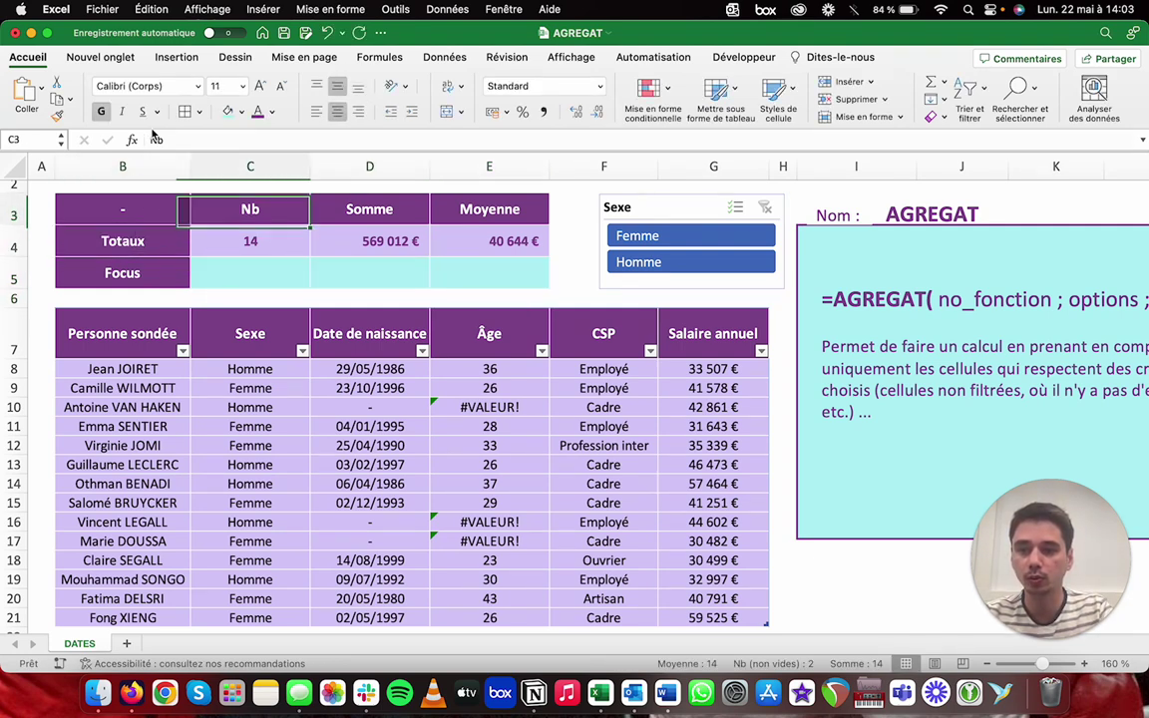
key("shift+Right")
key("shift+Right")
key("Delete")
- Clear the Totaux and Focus labels in B4:B5 and return to C5
key("Left")
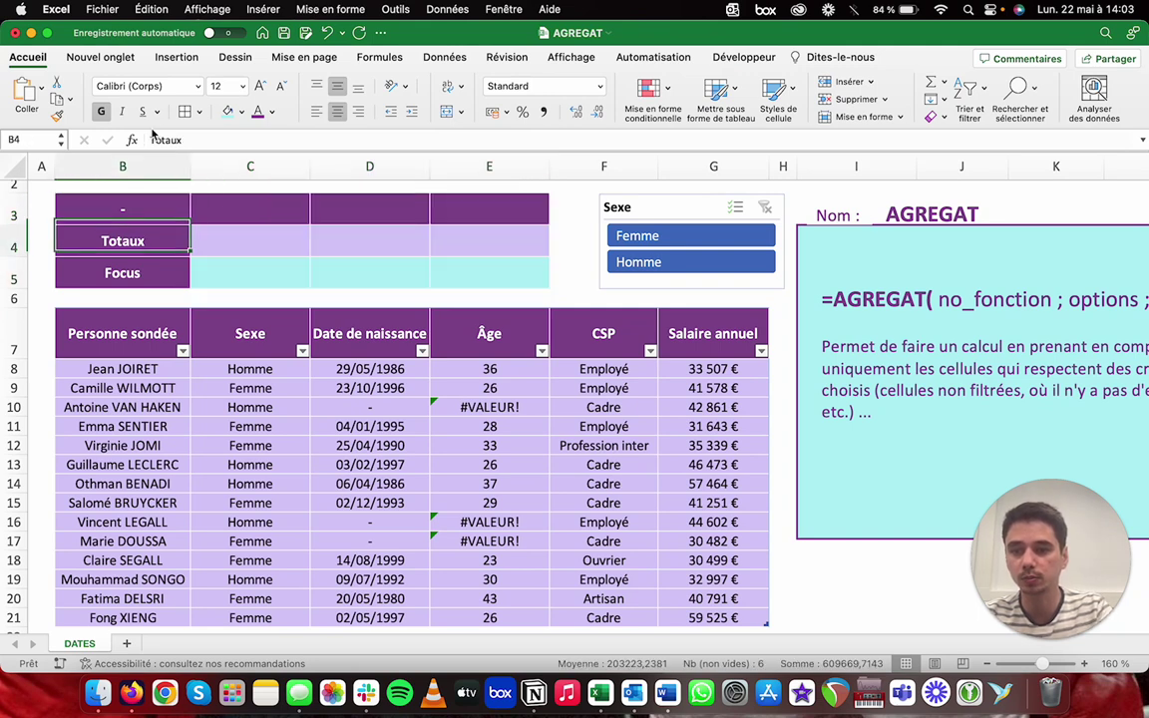
key("Down")
key("shift+Up")
key("Delete")
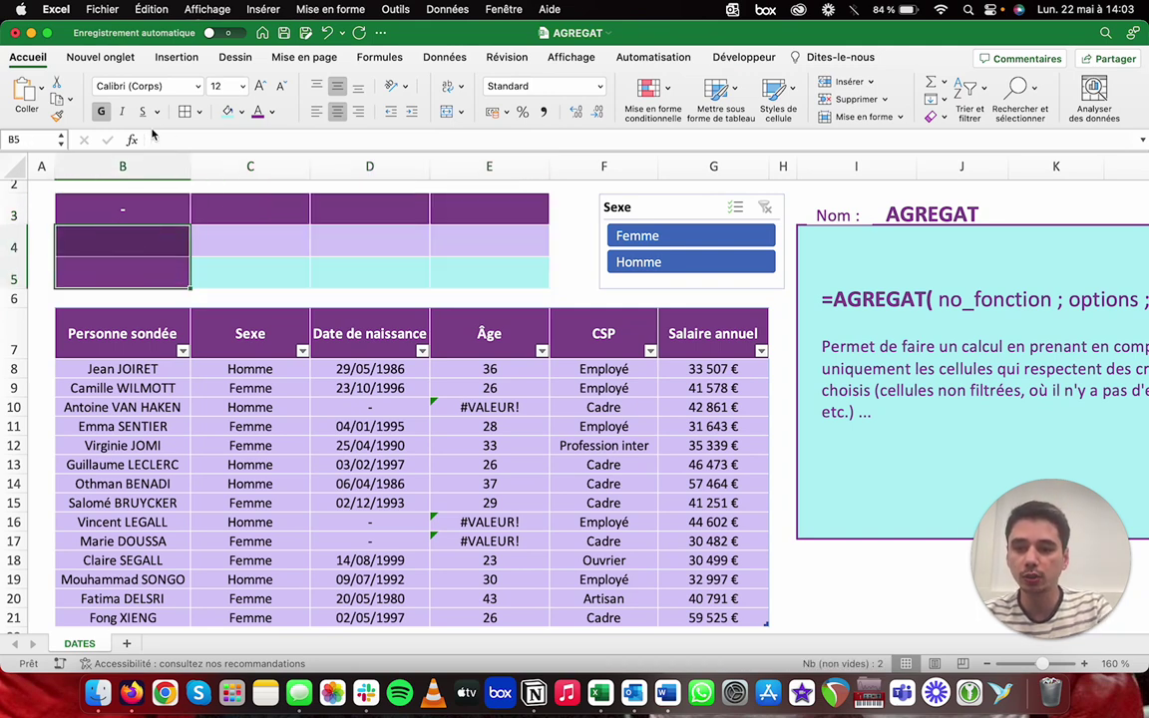
key("Right")
- Enter =AGREGAT(1;5;Tableau2[Âge]) in C5, which returns #VALEUR! because of Âge errors
type("=")
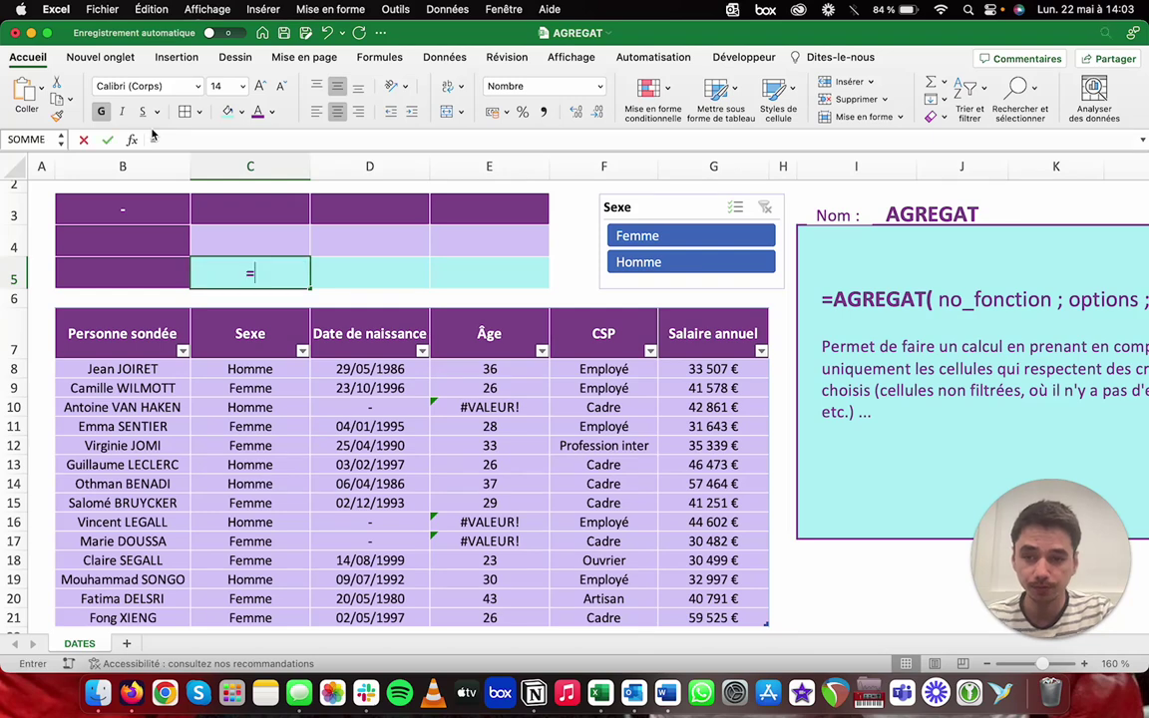
type("agre")
key("Tab")
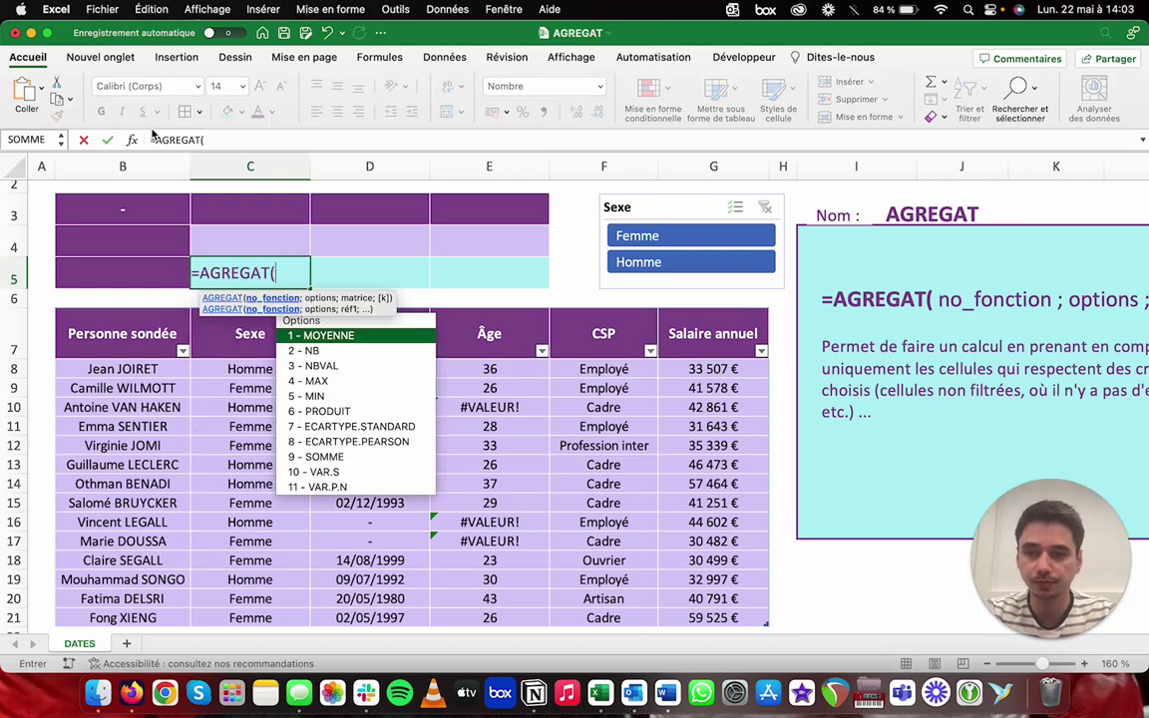
left_click(290, 304)
type("1")
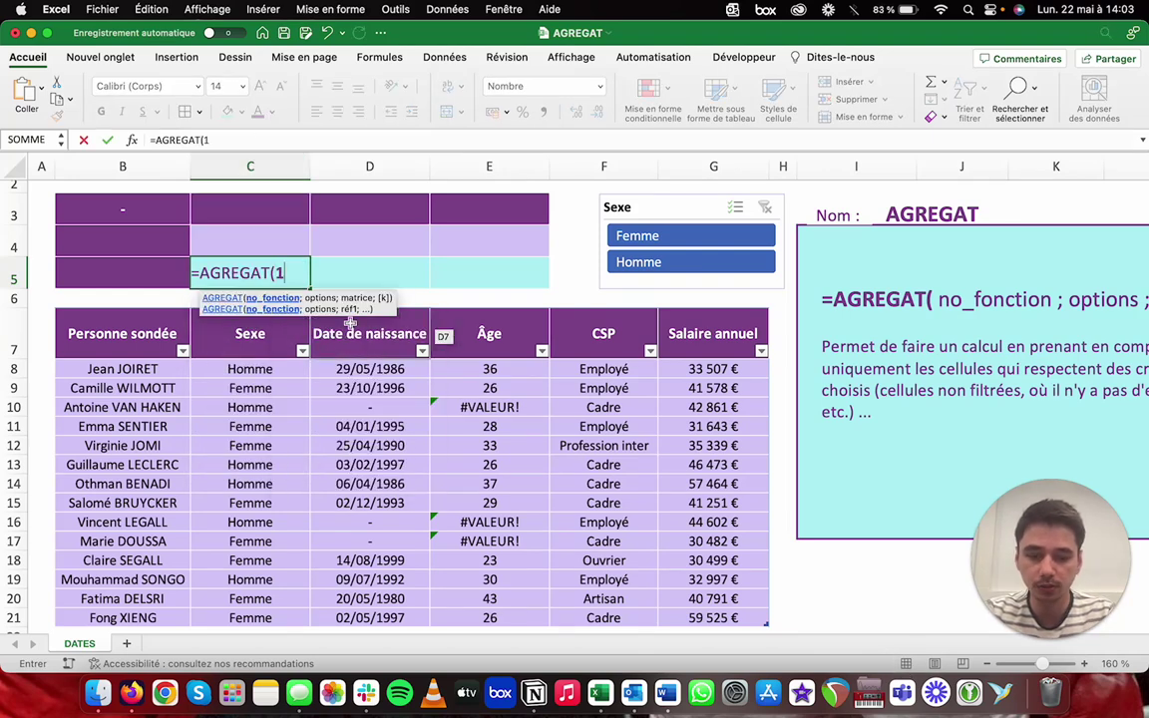
type(";")
left_click(368, 412)
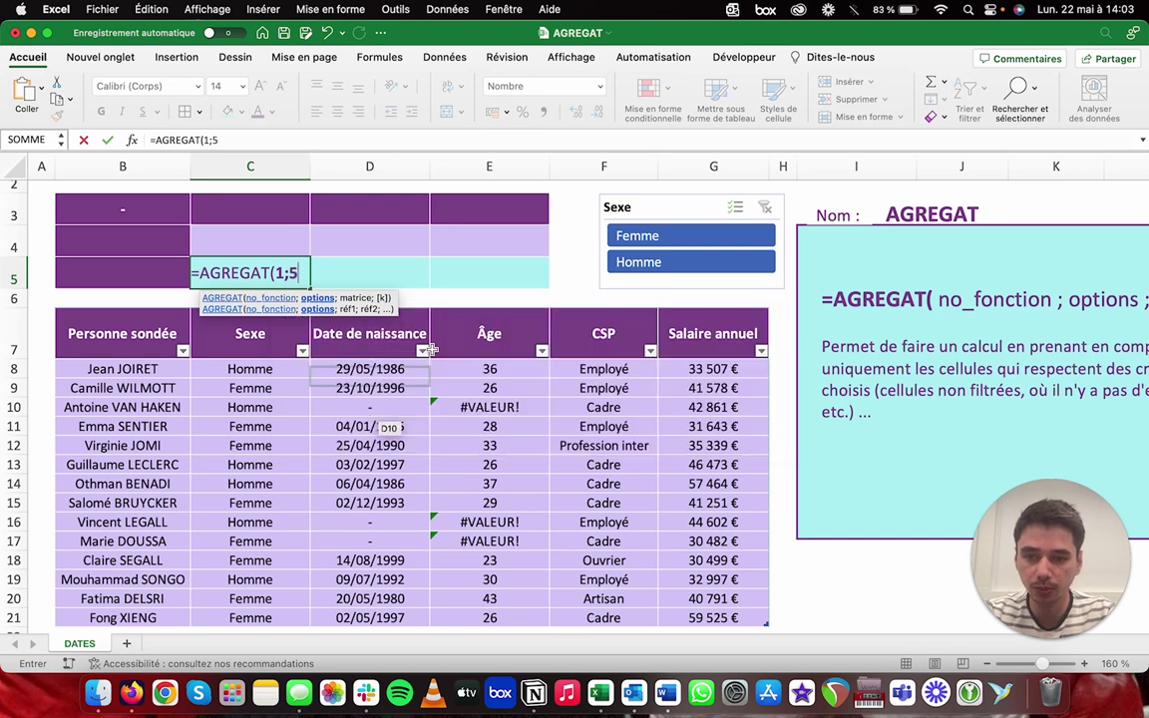
type(";")
left_click(488, 371)
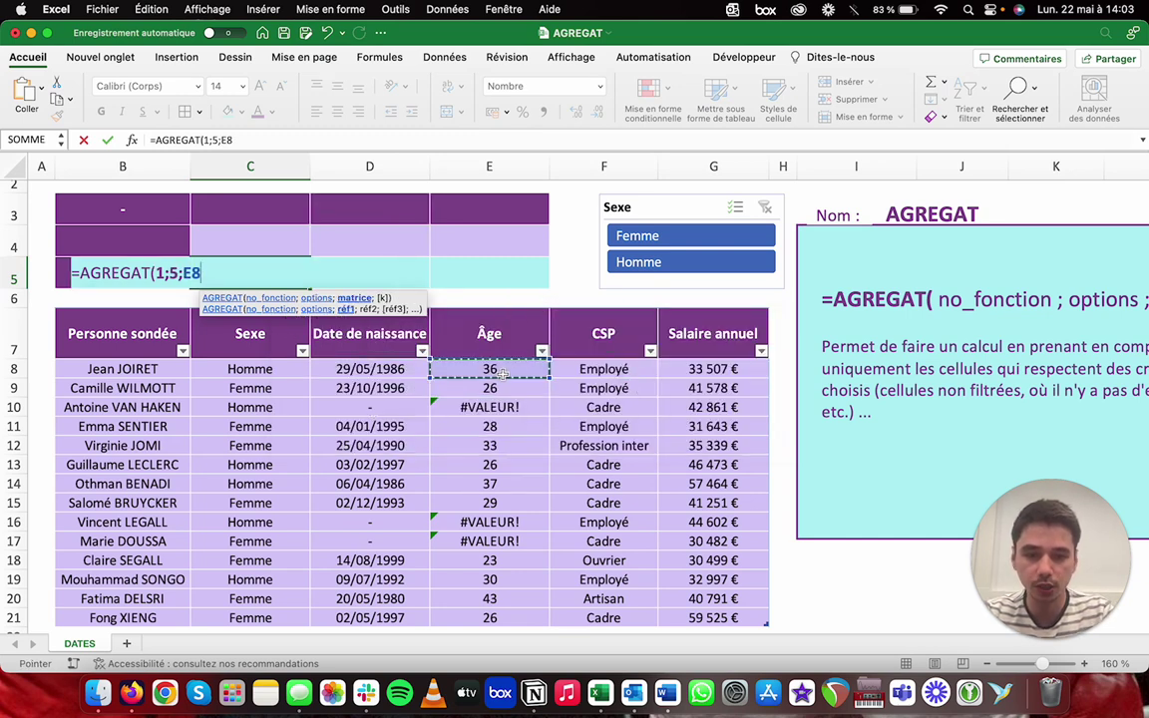
left_click(488, 323)
key("Return")
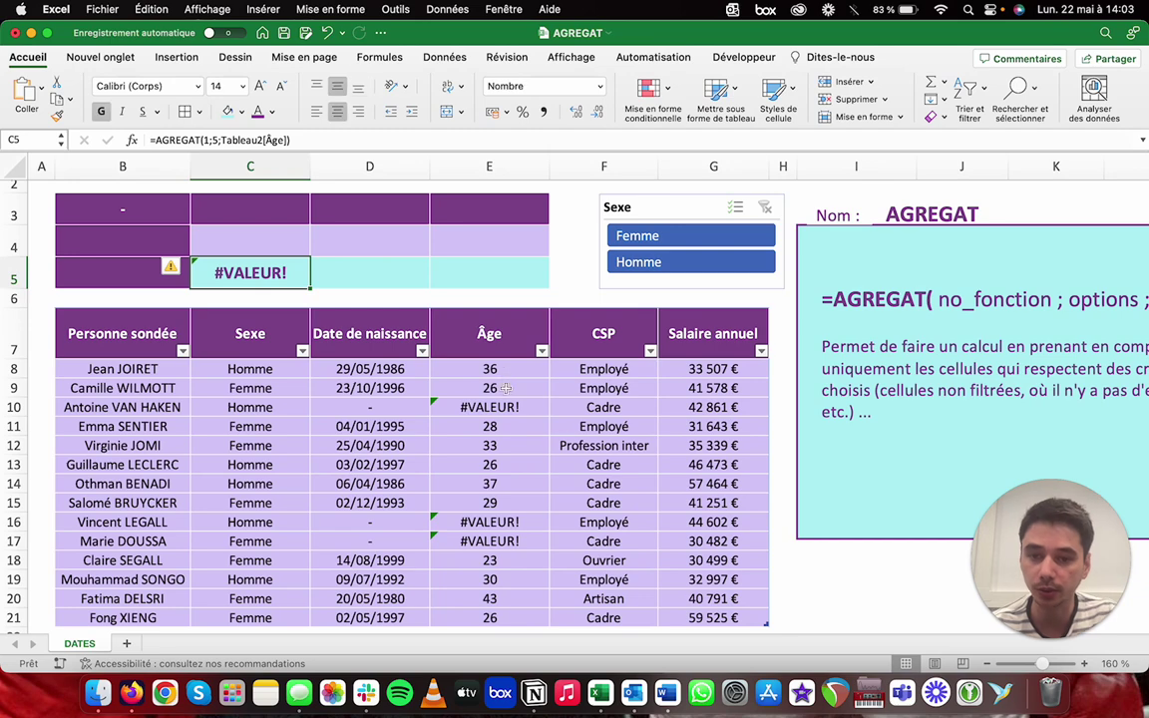
scroll(537, 425, "down", 2)
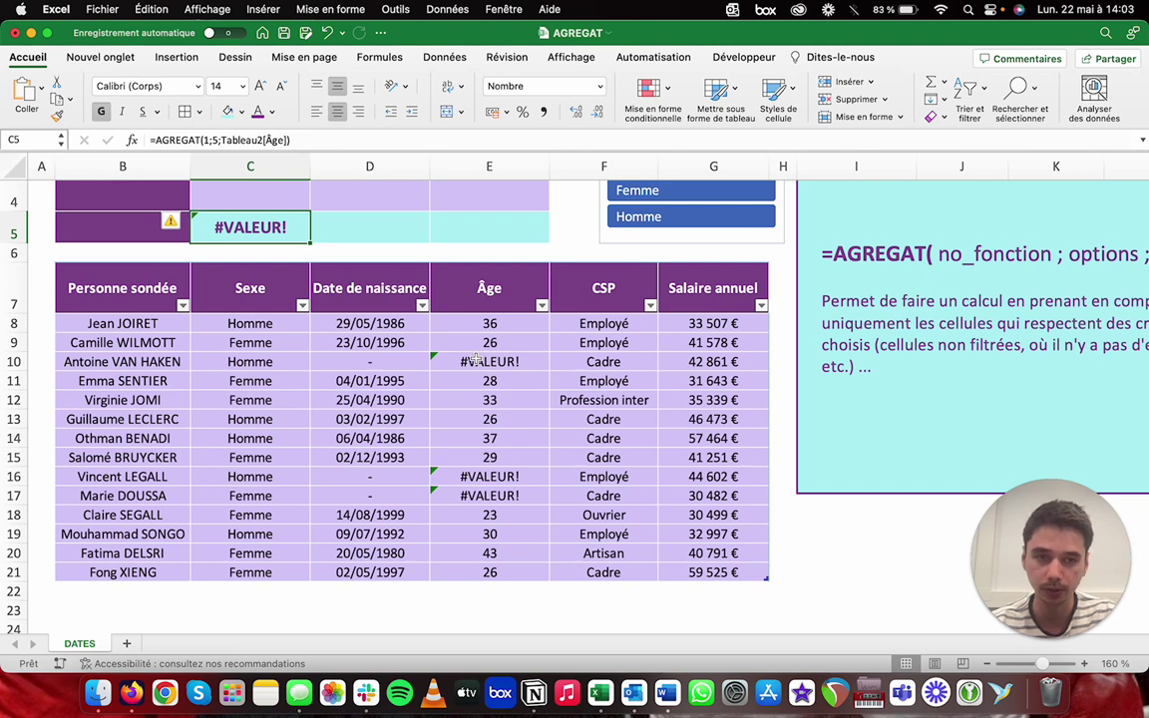
left_click(288, 139)
- Change the C5 option from 5 to 3 so AGREGAT also skips errors, averaging 31
left_click(215, 140)
key("BackSpace")
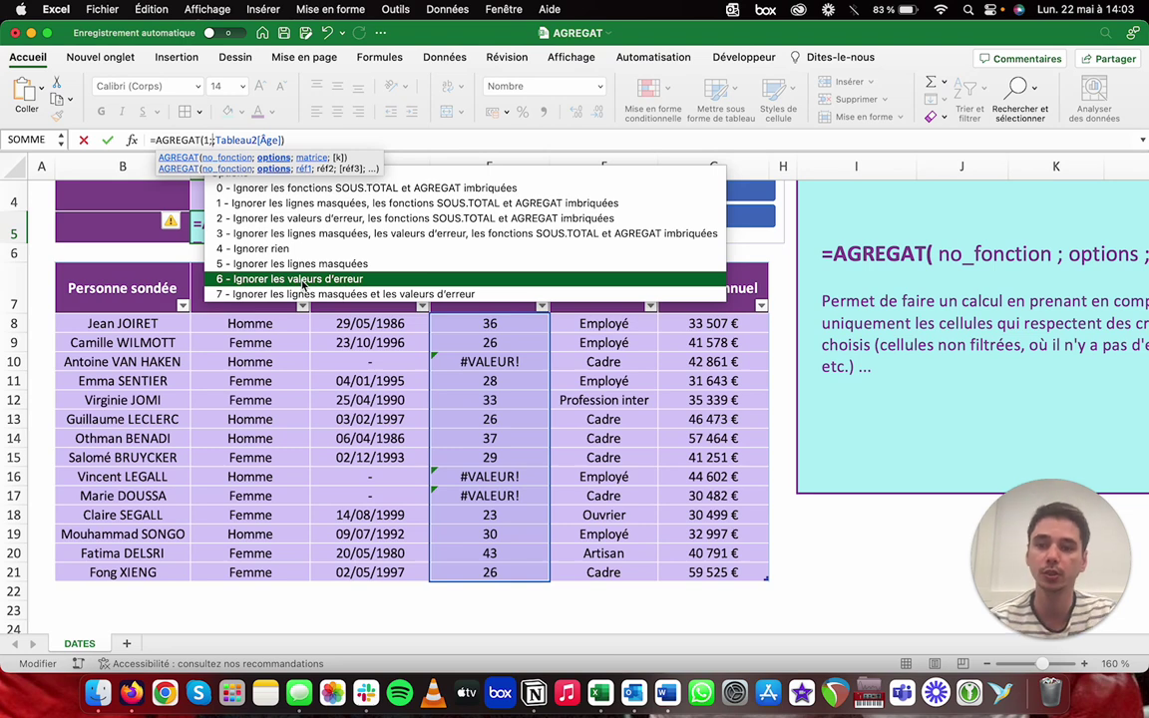
double_click(293, 233)
type(";3")
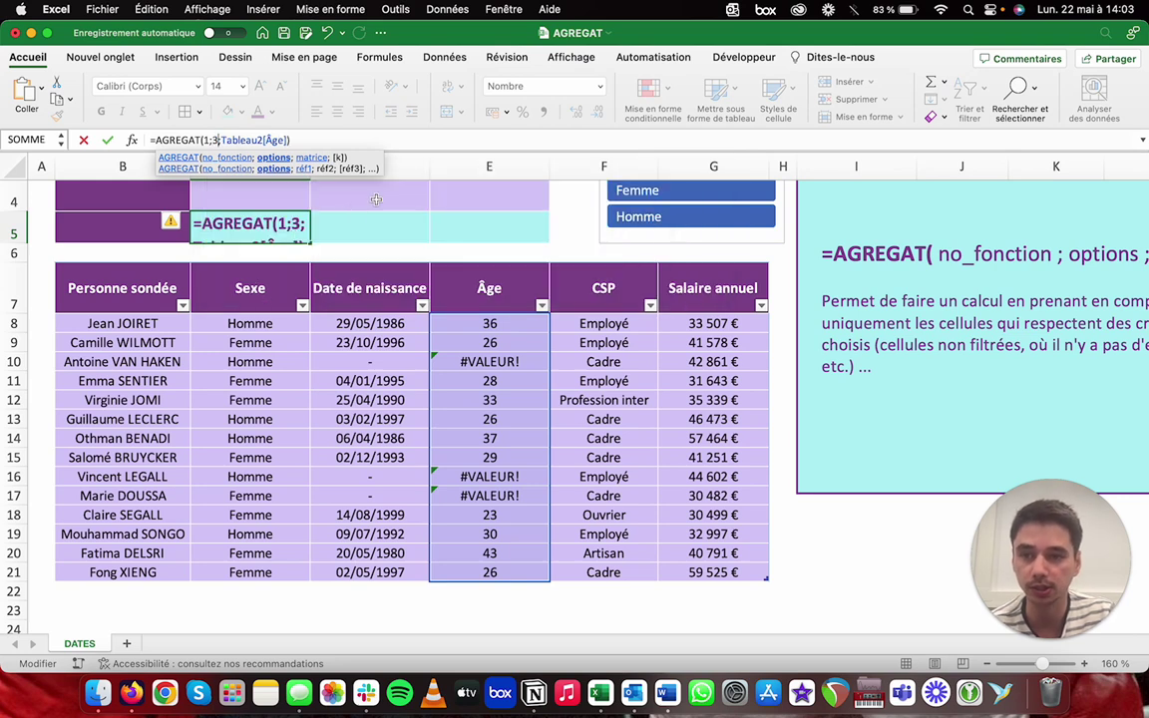
key("Return")
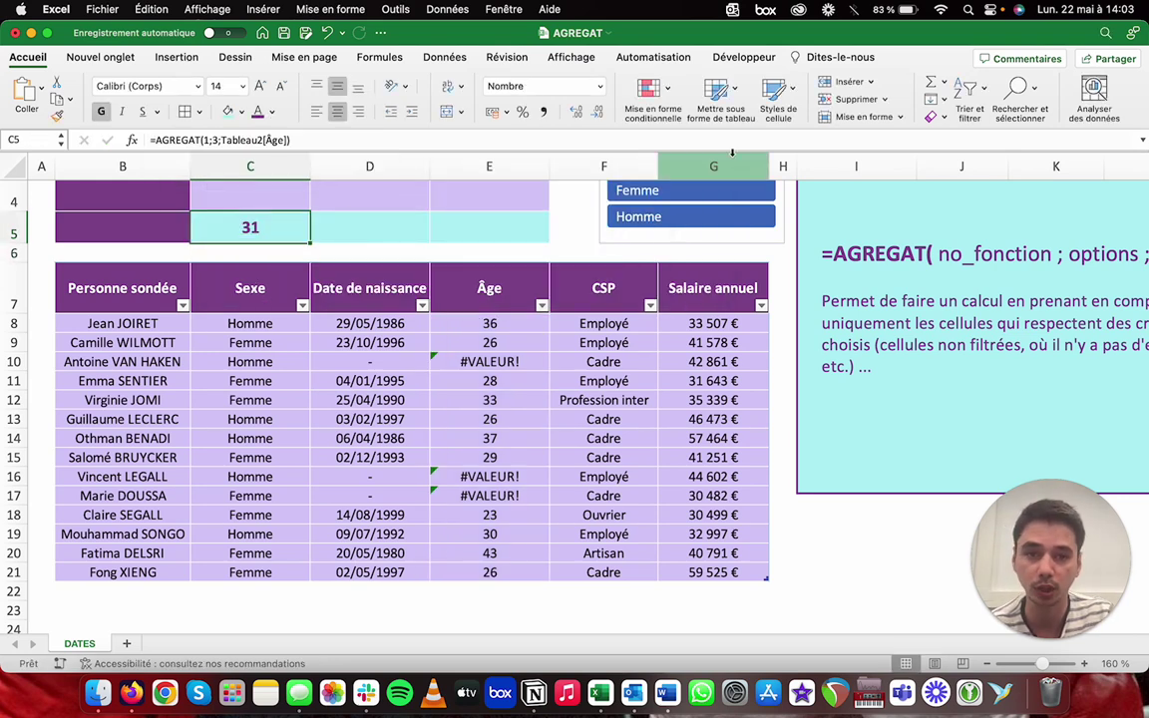
- Show C5 with one decimal, filter to Homme (32,3), and inspect the age formulas in E10 and E16
left_click(577, 110)
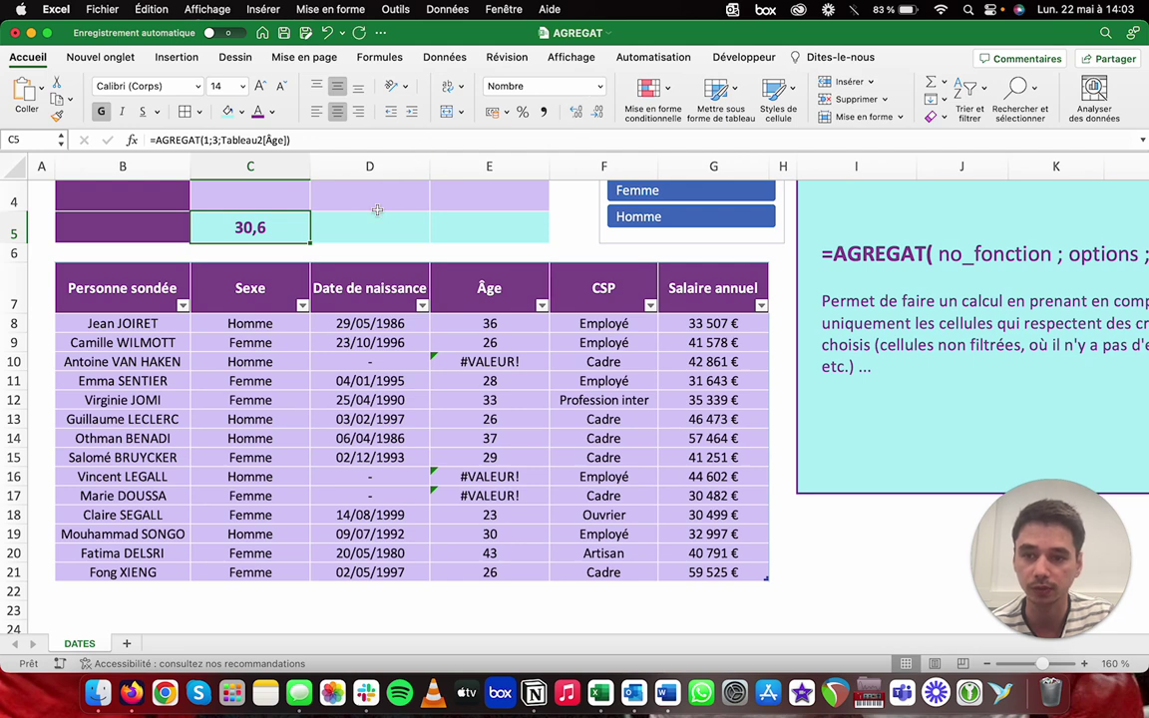
left_click(686, 221)
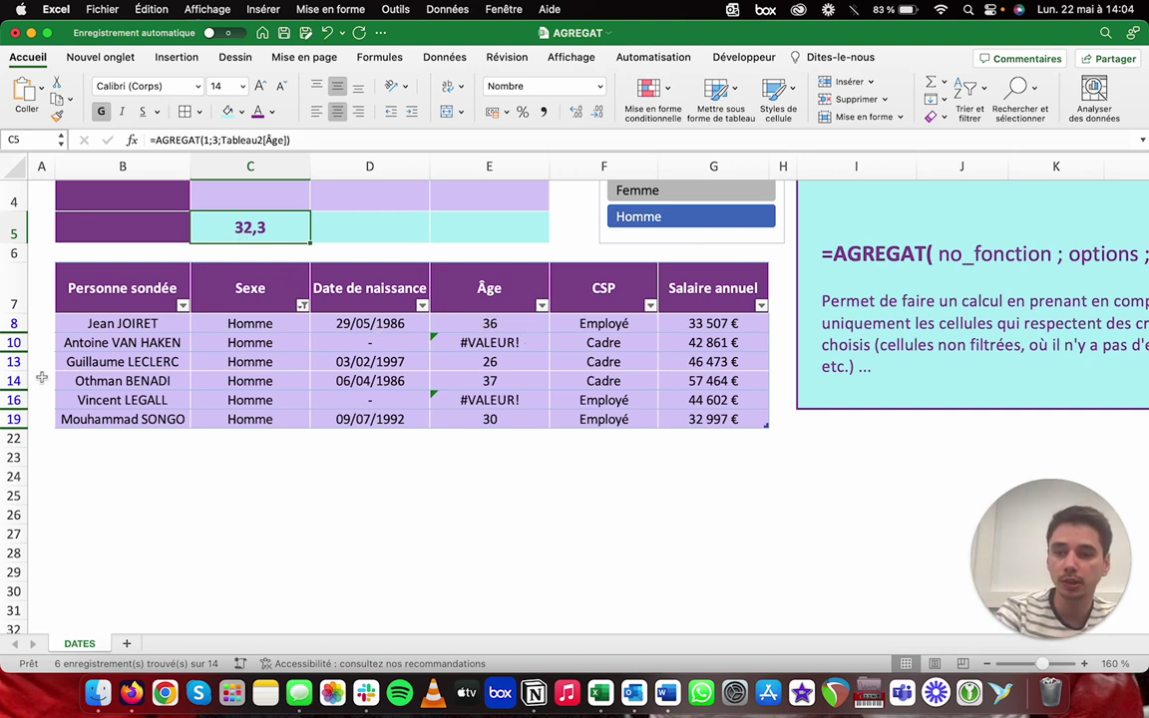
left_click(483, 342)
left_click(469, 404)
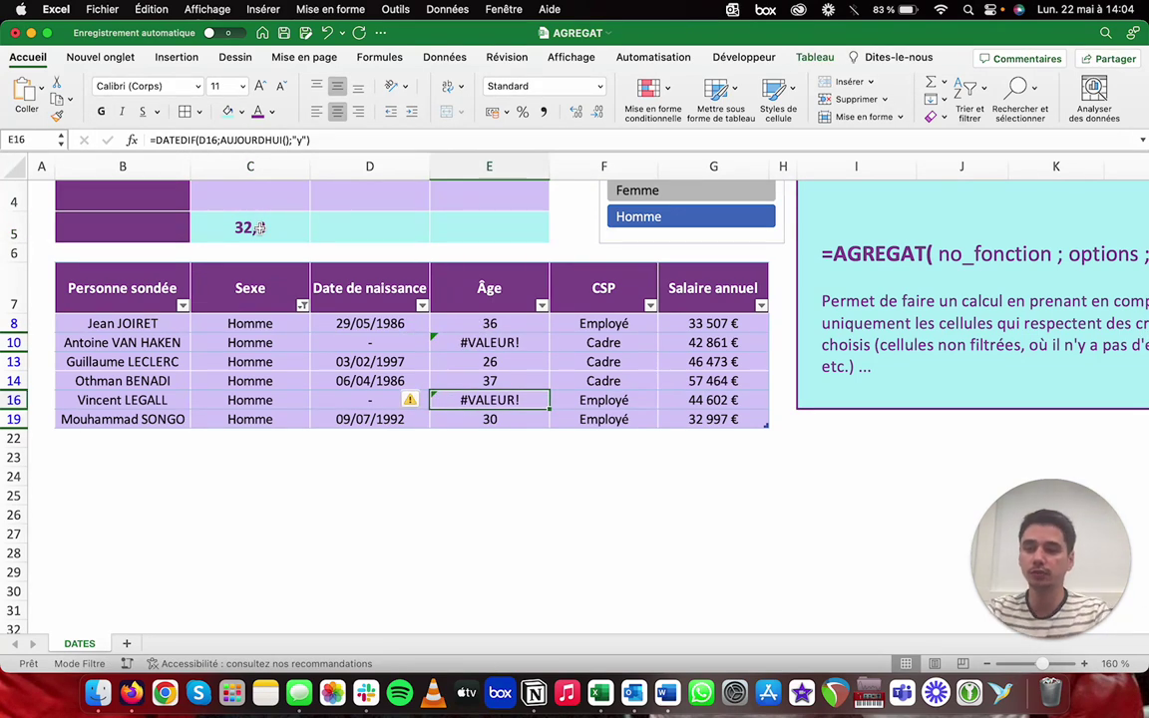
scroll(256, 227, "up", 3)
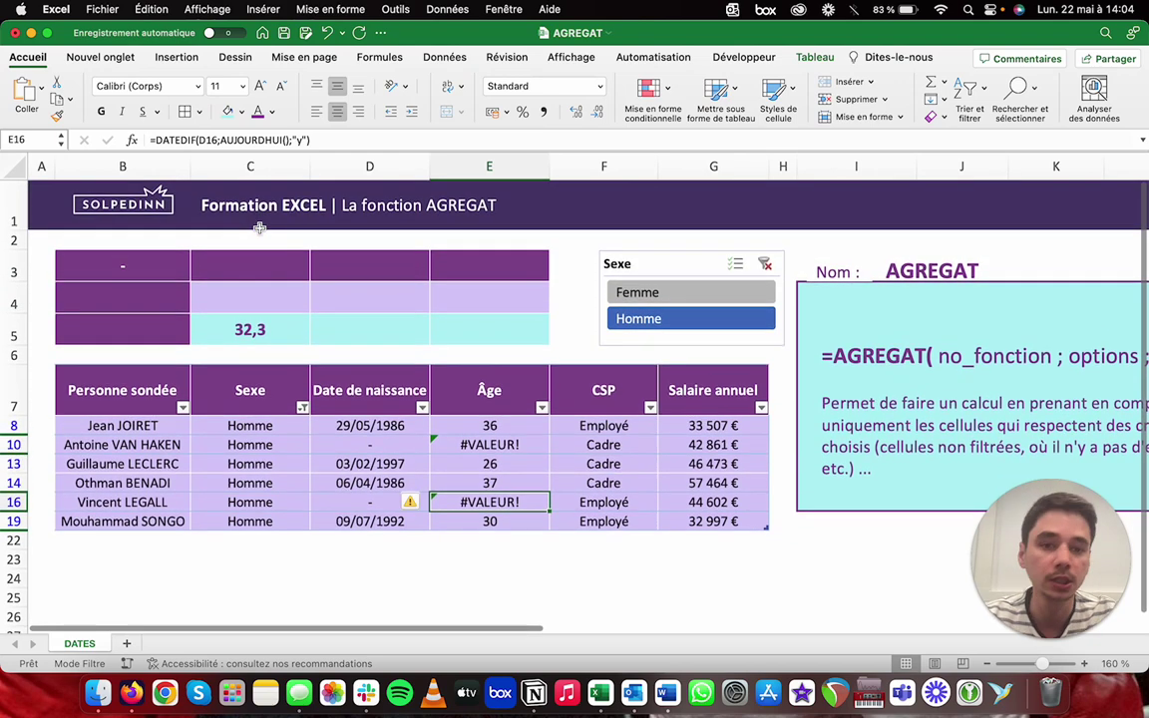
- Clear the Sexe filter, delete the C5 formula, and zoom out to 130%
left_click(764, 264)
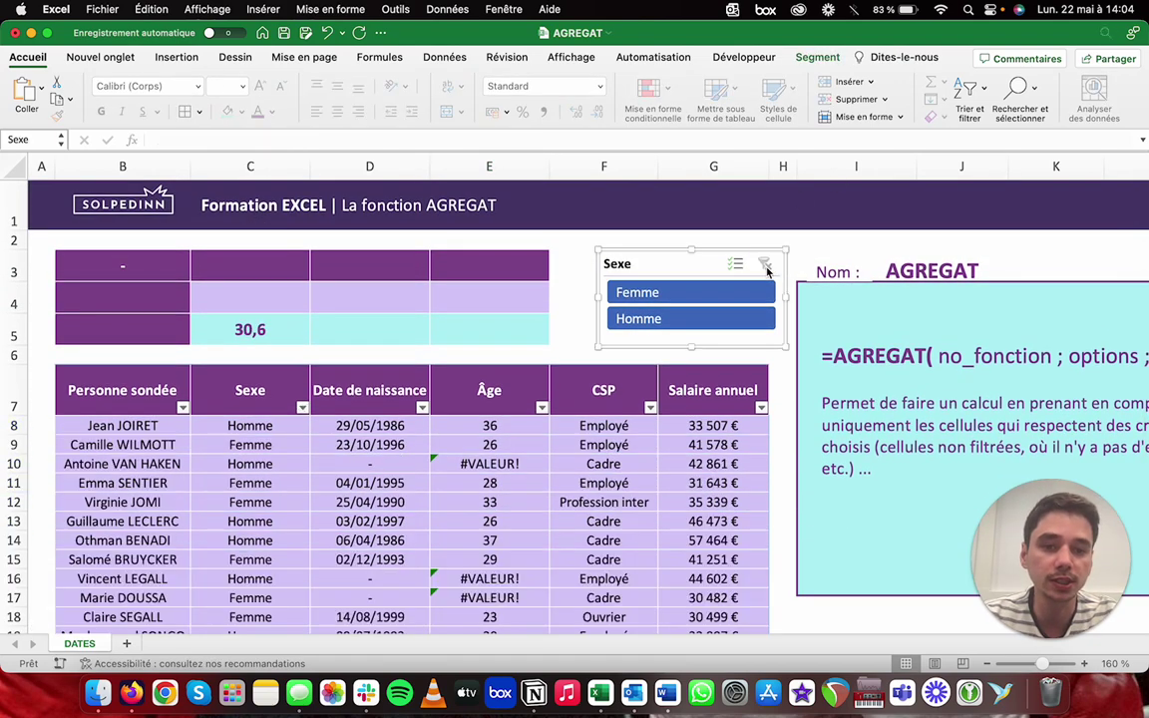
left_click(262, 332)
key("Delete")
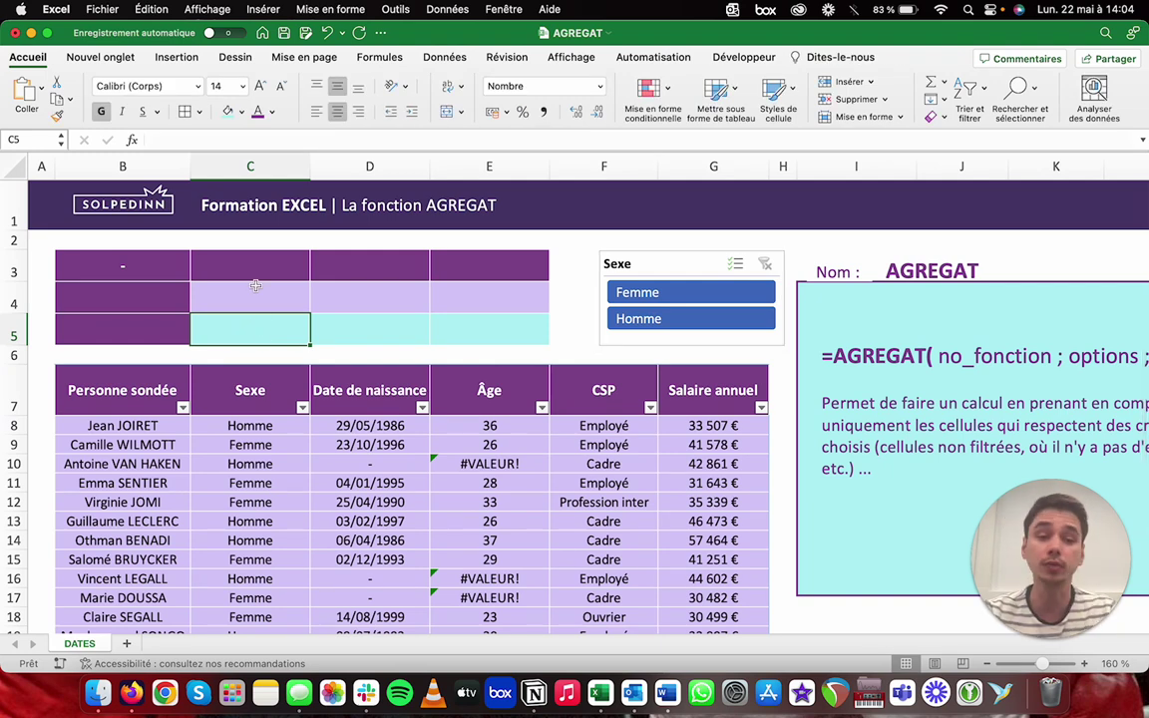
left_click(986, 663)
left_click(986, 663)
left_click(986, 663)
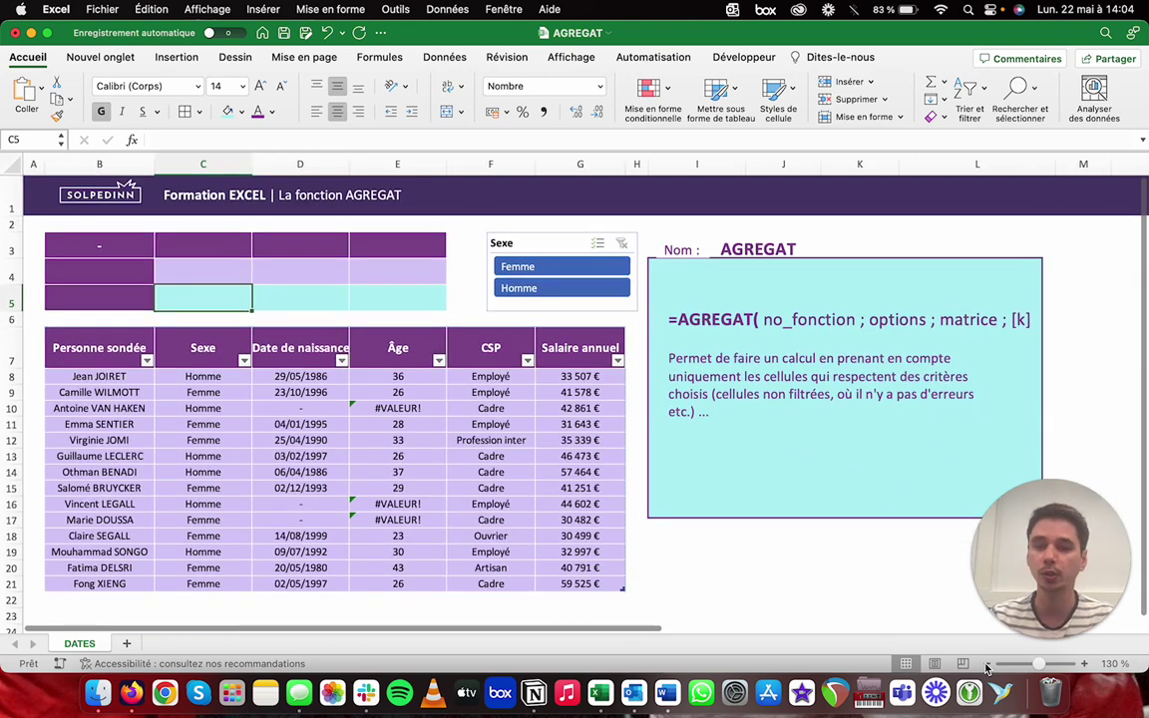